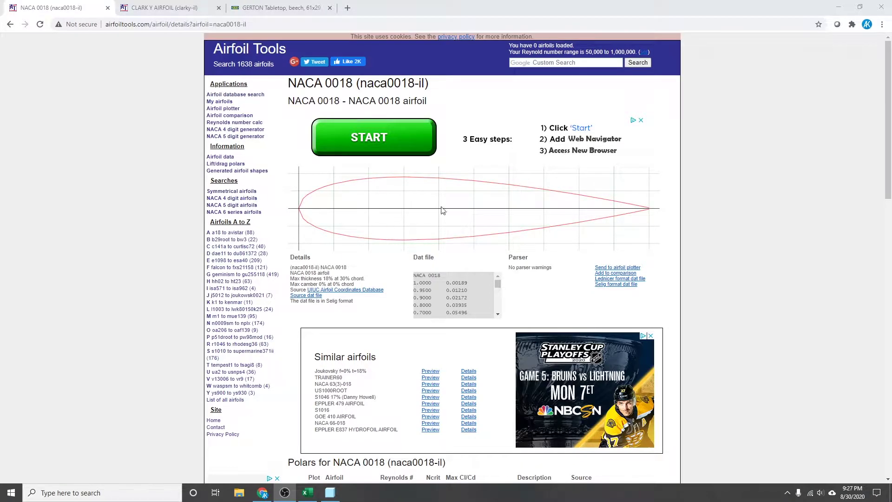
Glance at the finished CLARKY wing in Creo, then return to the NACA 0018 Airfoil Tools page
click(838, 8)
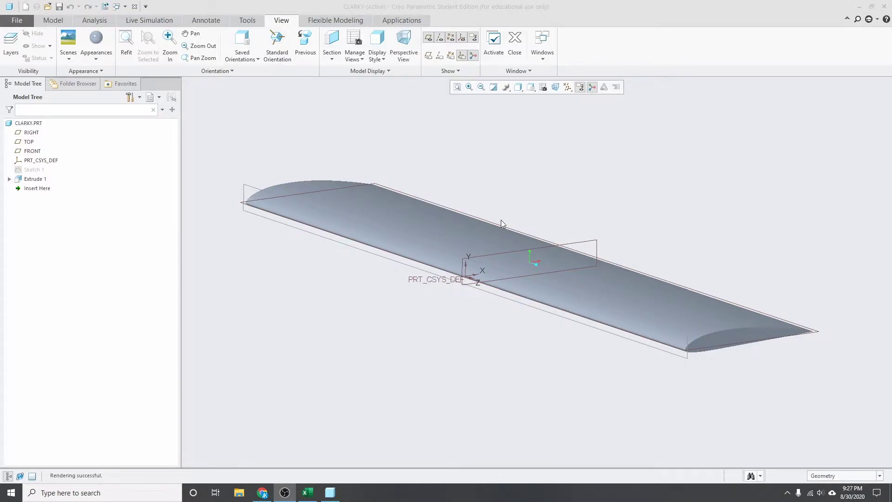
click(263, 493)
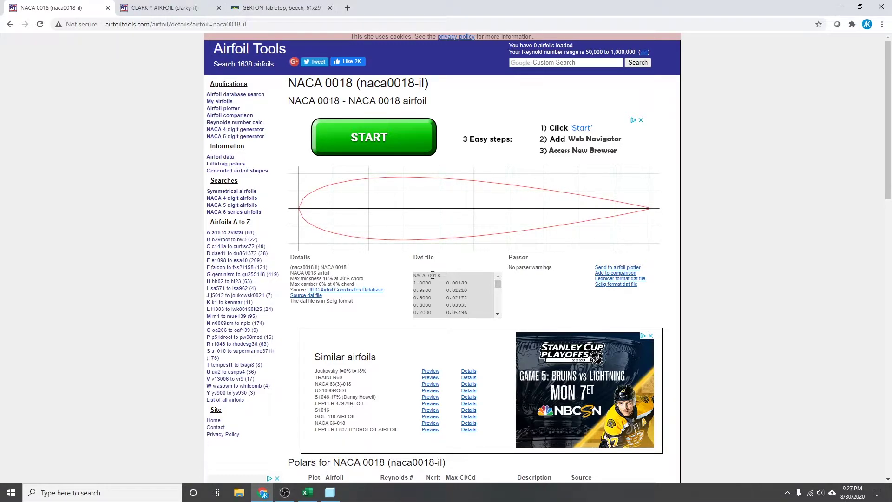
scroll(440, 285, down, 2)
scroll(440, 285, down, 3)
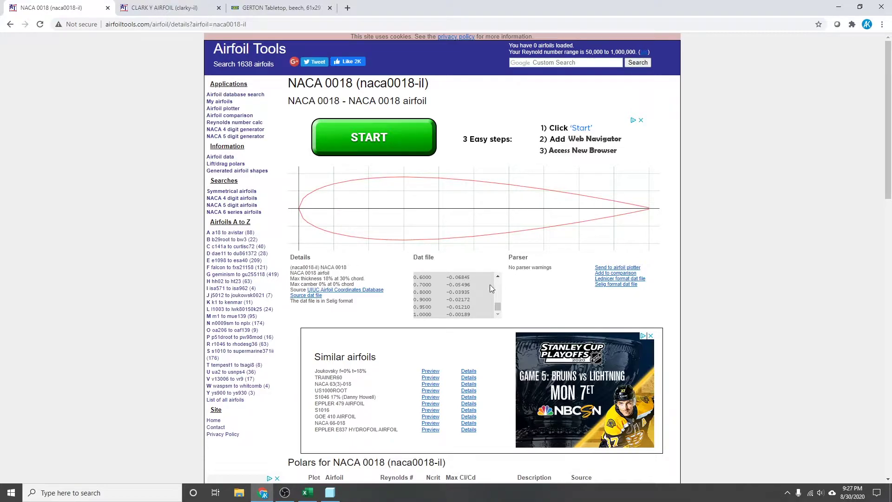
drag(497, 306, 498, 281)
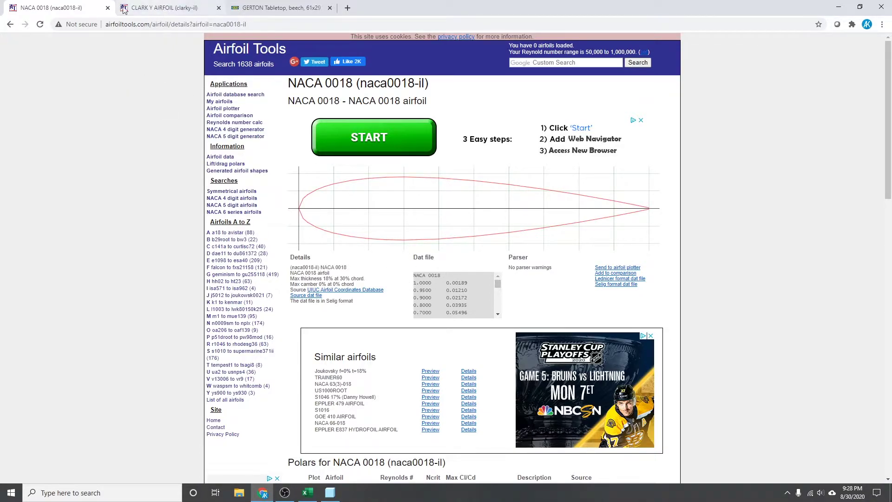
click(165, 8)
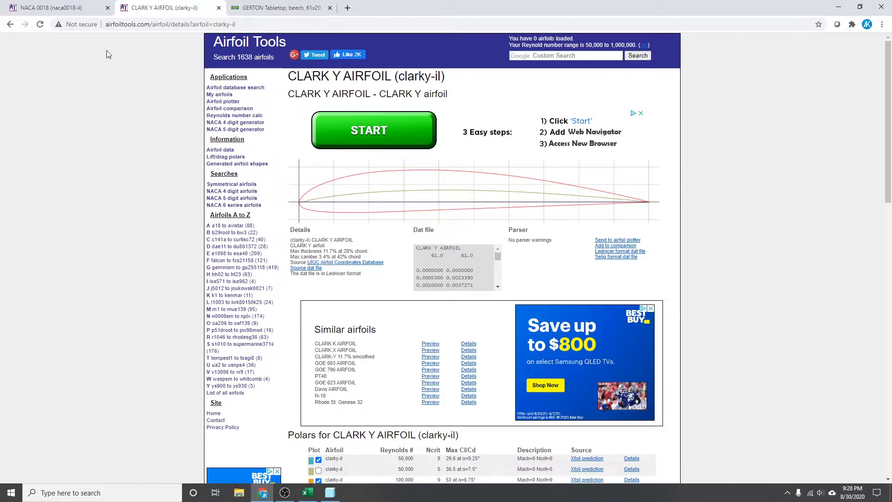
click(51, 11)
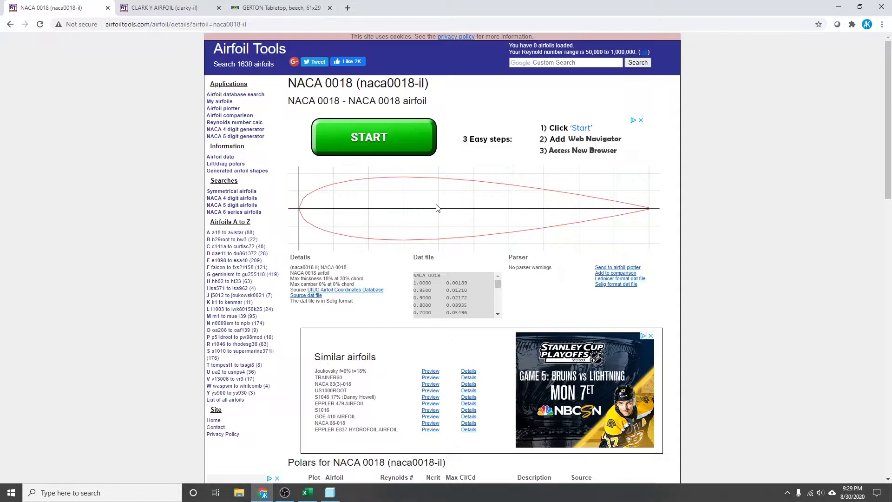
key(alt+Tab)
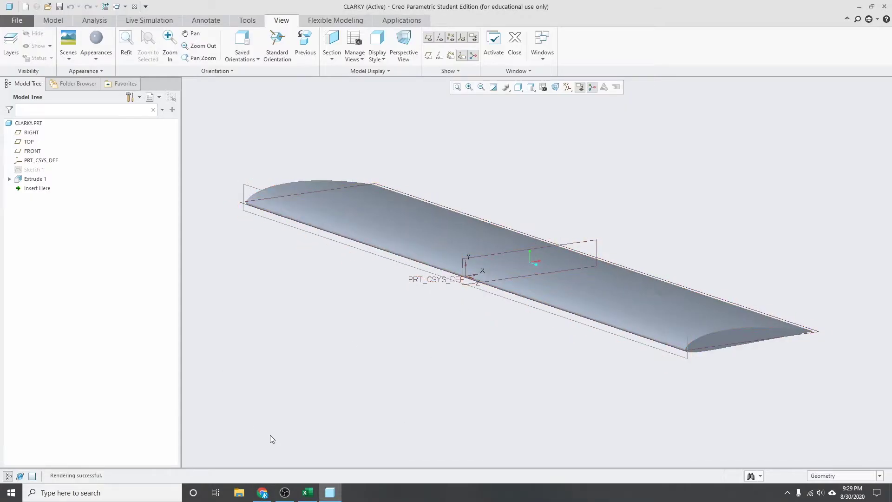
mouse_move(263, 493)
click(293, 448)
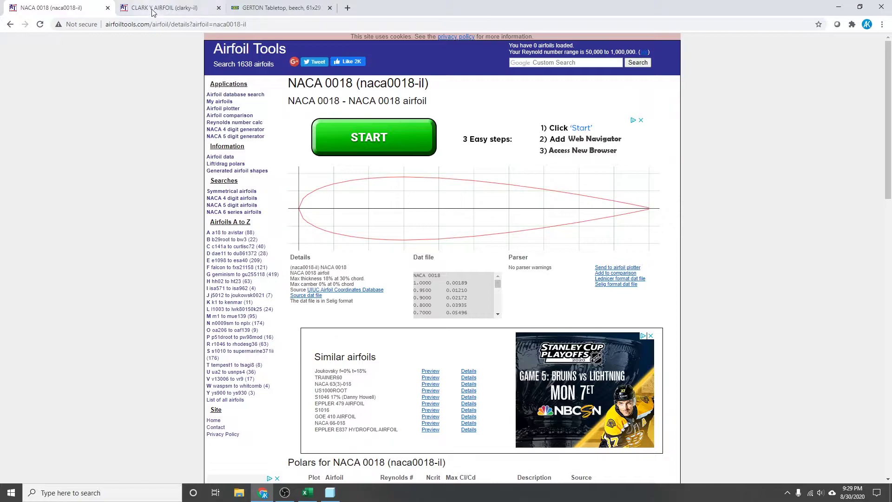
click(172, 8)
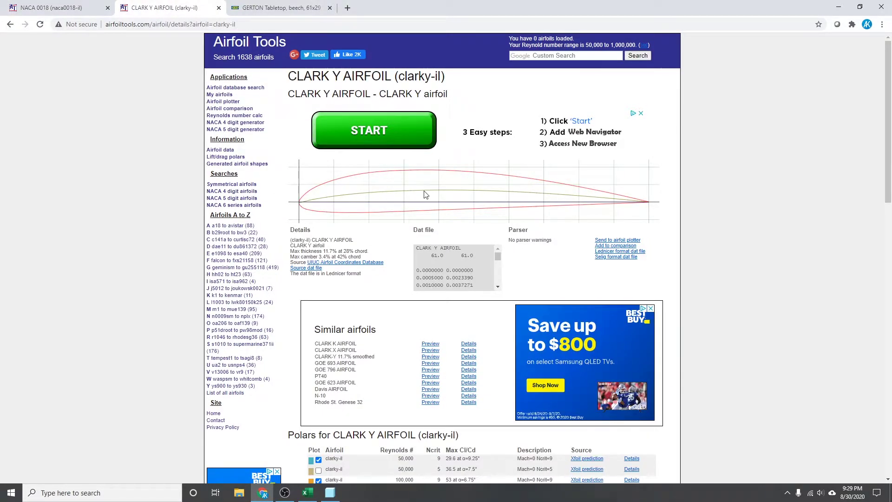
drag(497, 257, 500, 283)
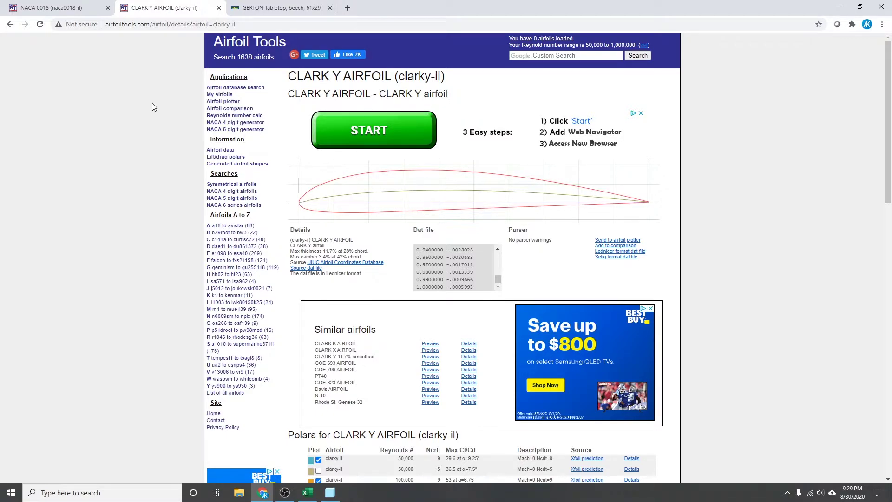
click(9, 6)
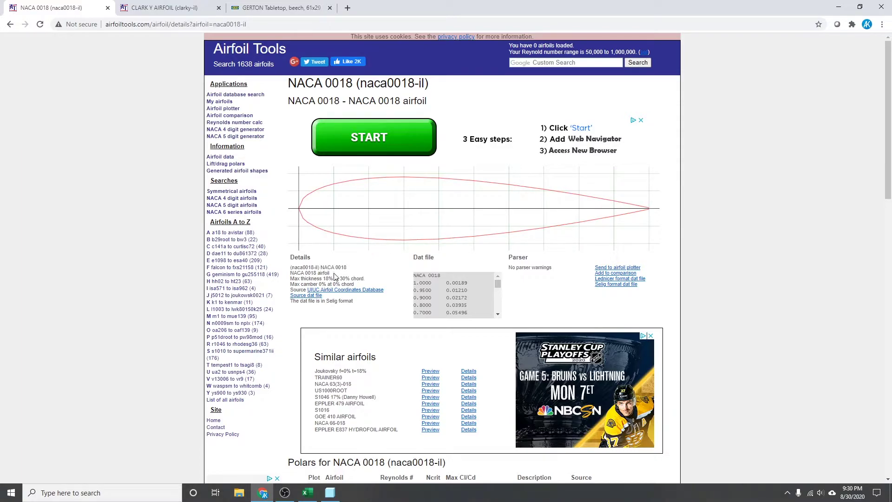
Save the NACA 0018 source dat file into Airfoil Import as naca0018_2.dat.txt
click(305, 295)
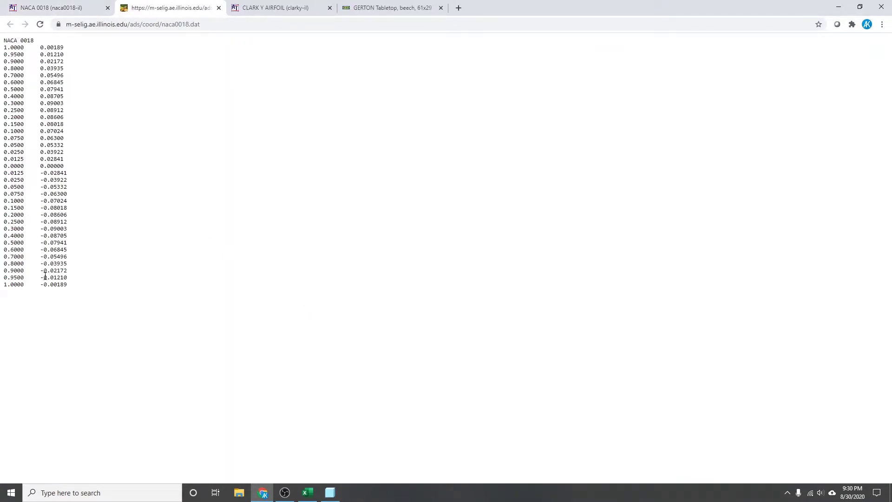
right_click(158, 122)
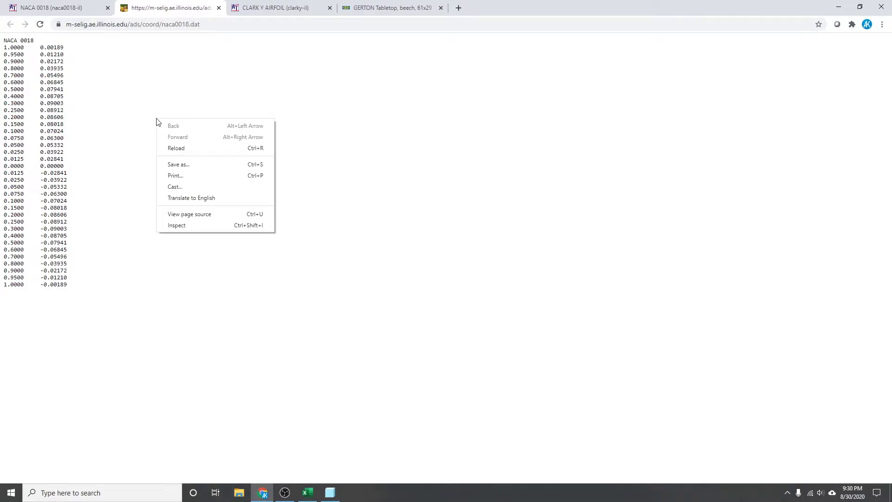
click(185, 165)
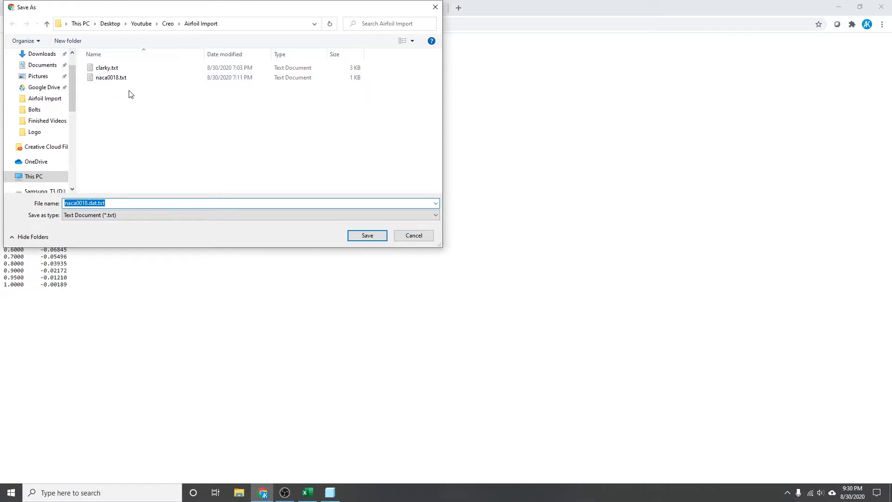
click(87, 203)
key(Delete)
text(_2)
click(366, 237)
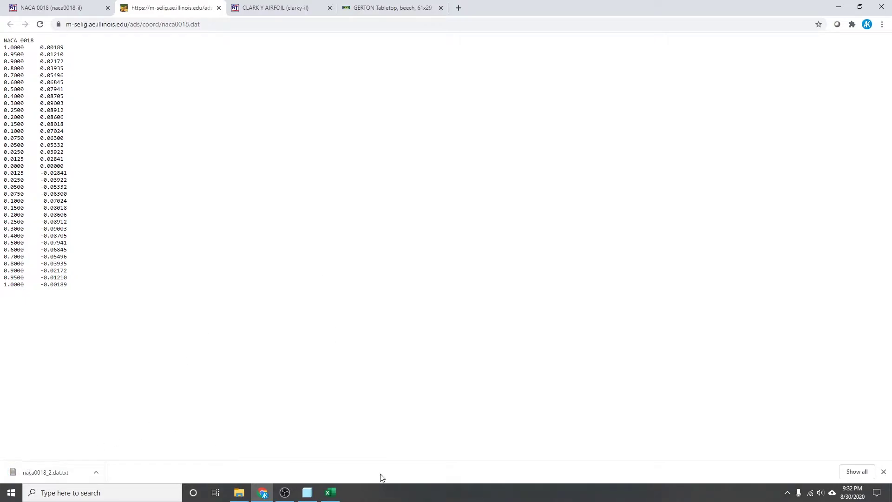
Start Excel and browse to Desktop\Youtube\Creo\Airfoil Import in the Open dialog
click(330, 492)
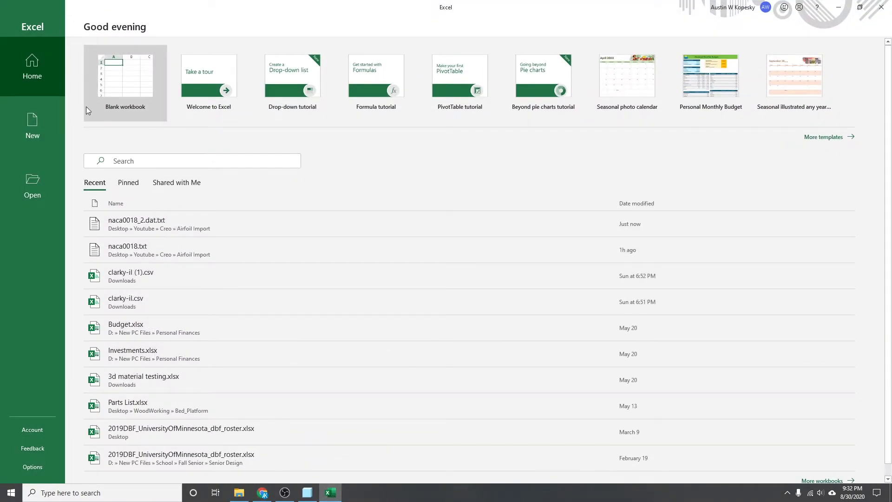
click(44, 195)
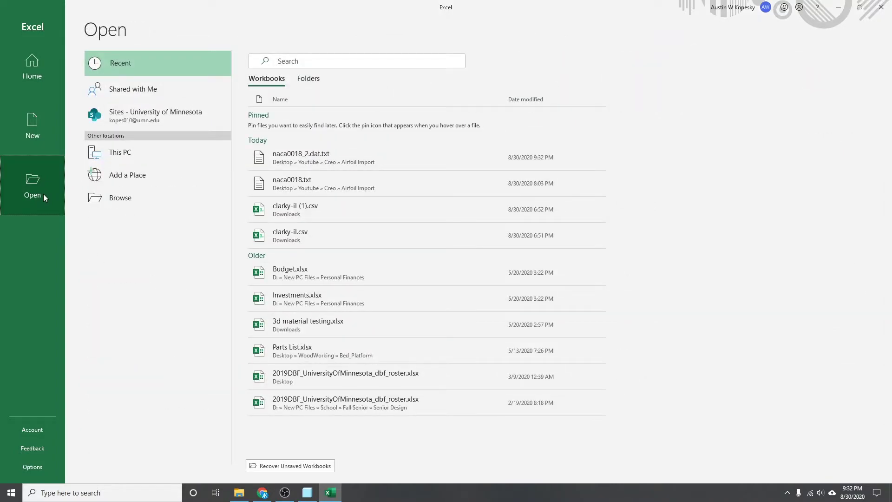
click(120, 197)
click(38, 54)
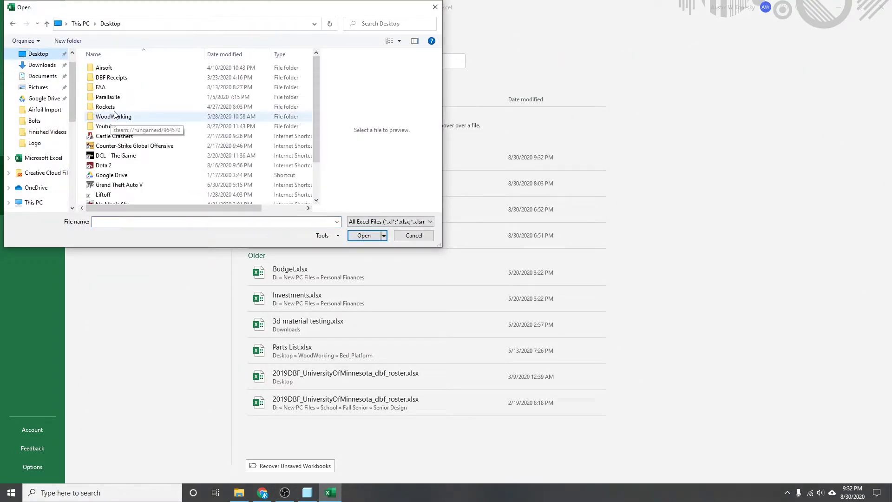
double_click(110, 131)
double_click(102, 68)
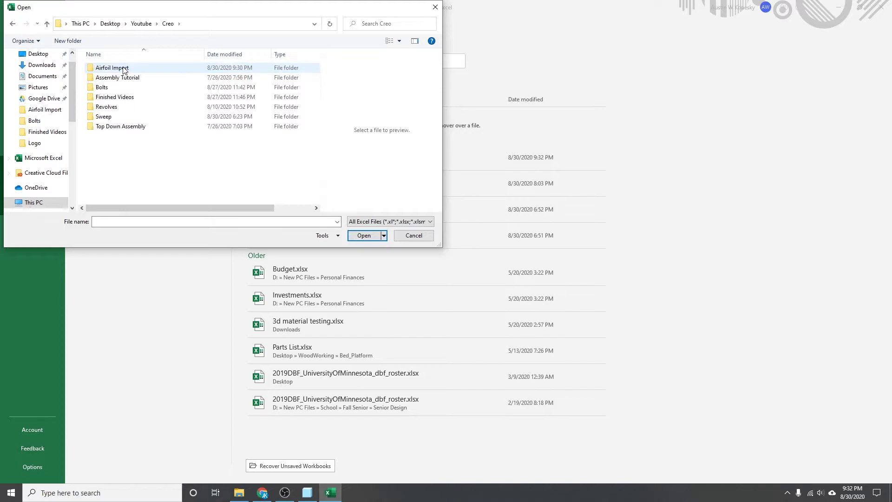
double_click(111, 68)
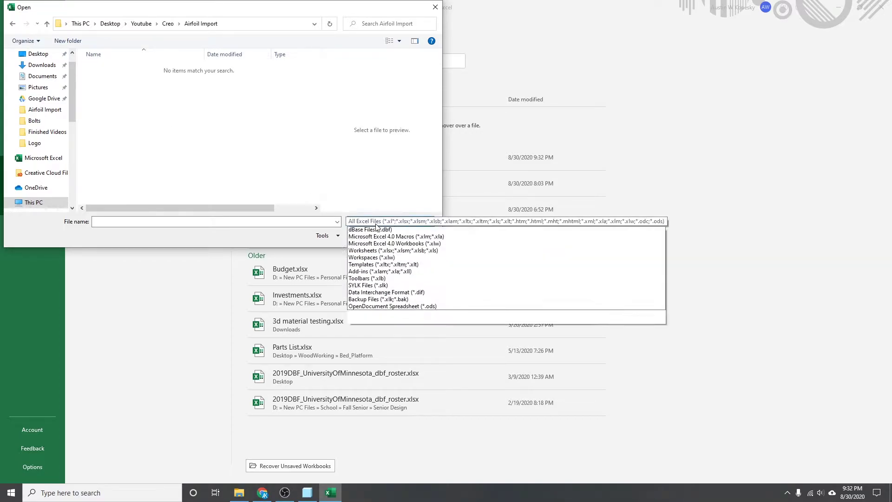
Show All Files (*.*) and select naca0018_2.dat.txt
scroll(376, 227, up, 3)
click(377, 230)
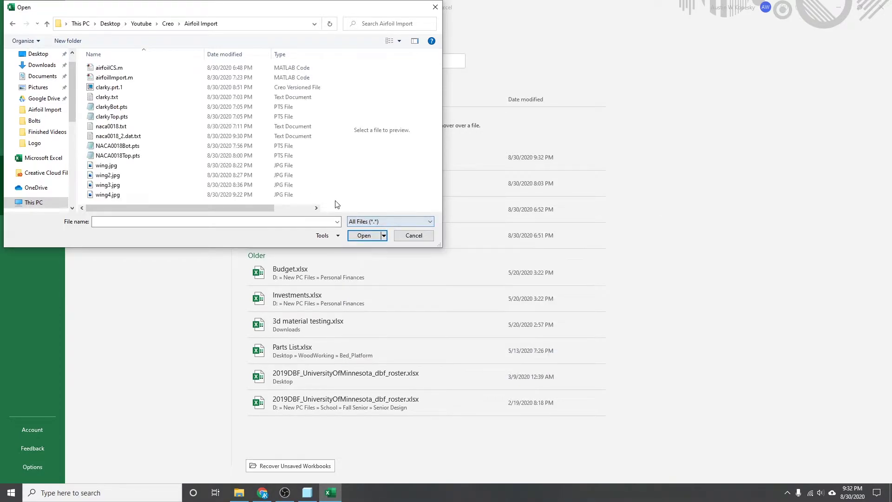
scroll(218, 140, right, 2)
scroll(228, 146, left, 2)
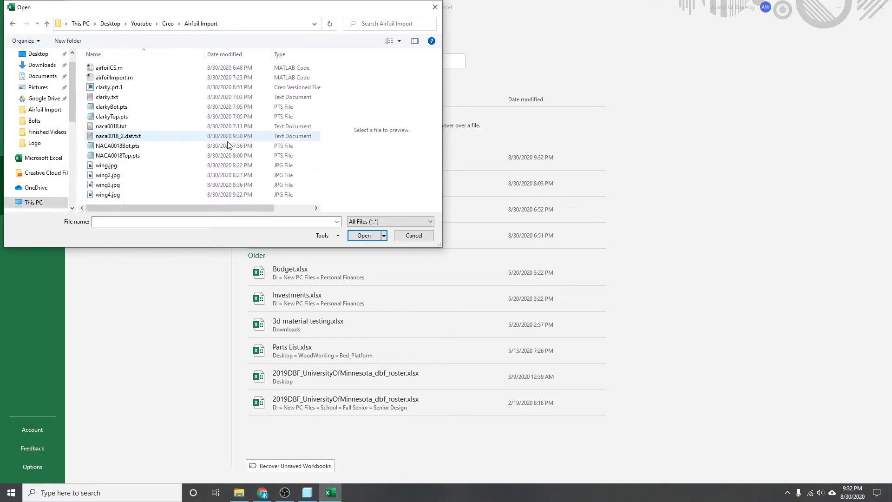
click(132, 137)
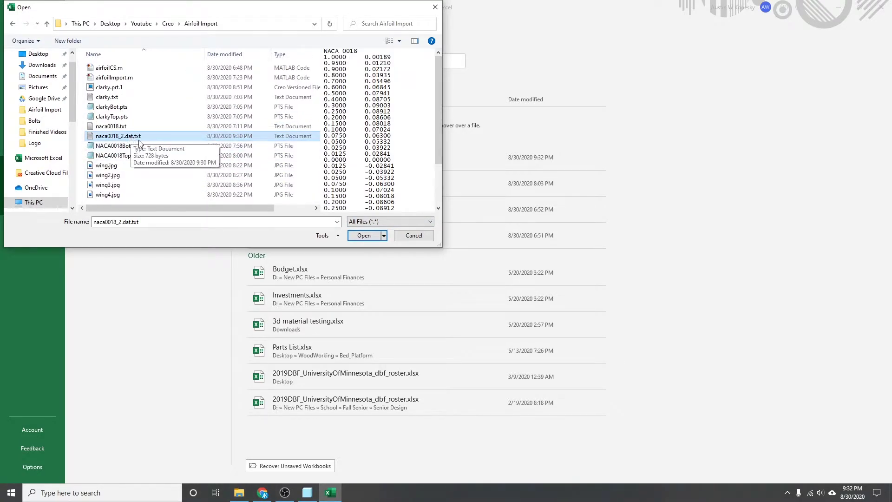
Import naca0018_2.dat.txt as fixed-width text, placing the column break between x and y values
click(367, 236)
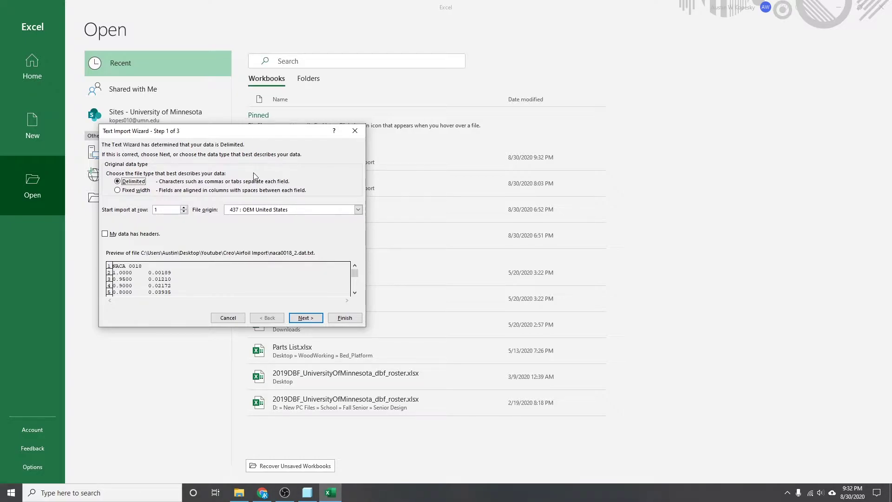
click(118, 191)
click(304, 318)
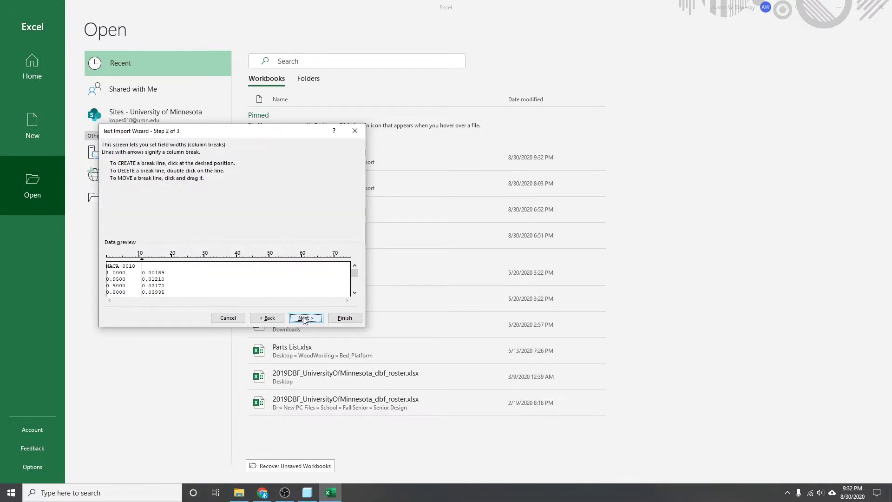
drag(142, 263, 141, 260)
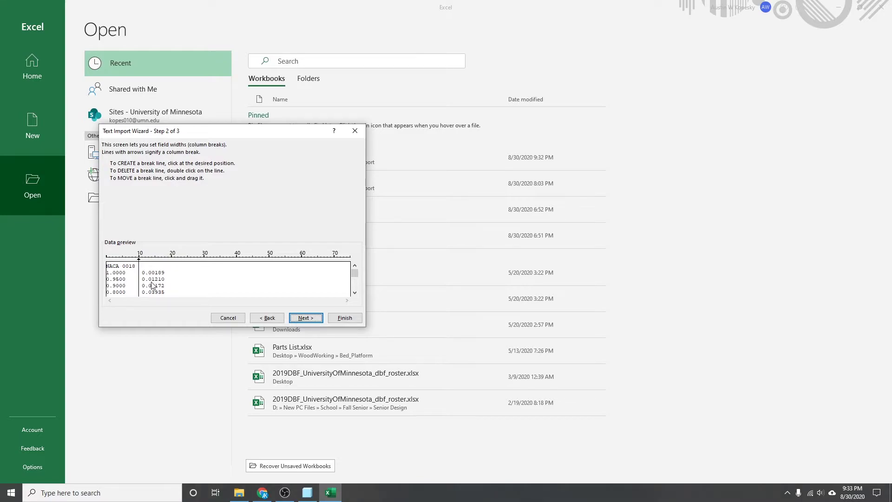
click(311, 320)
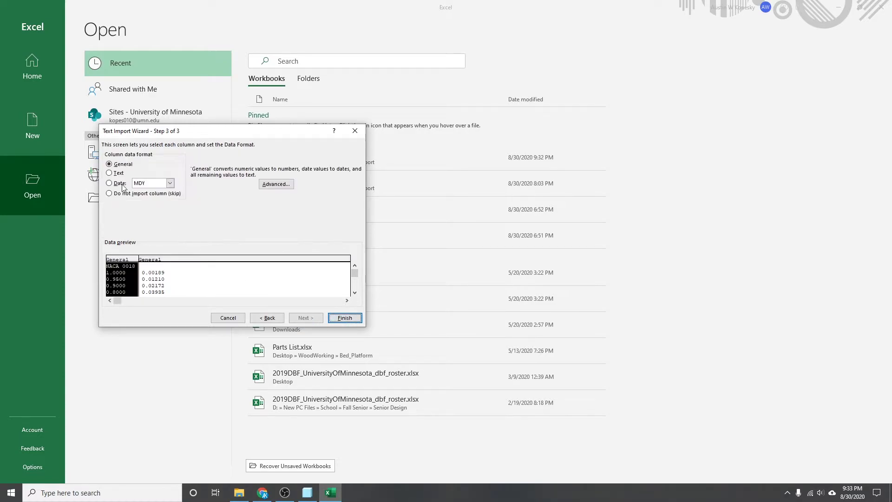
click(344, 318)
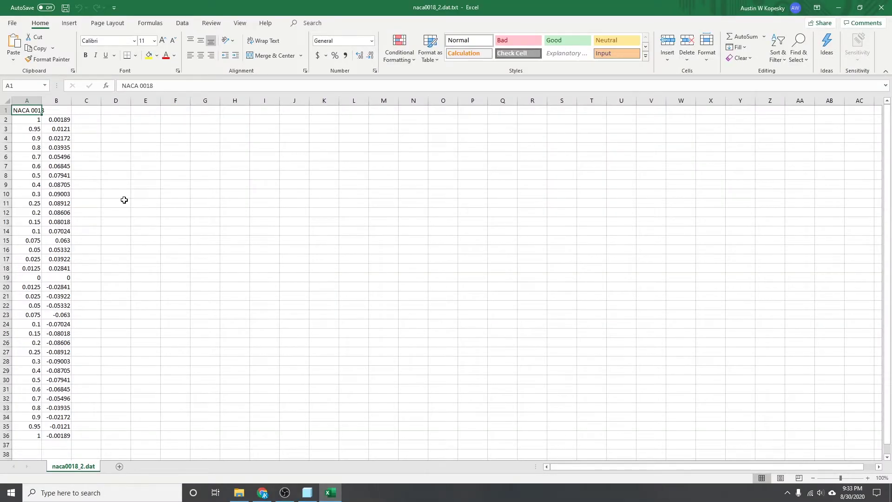
click(88, 120)
scroll(97, 184, down, 1)
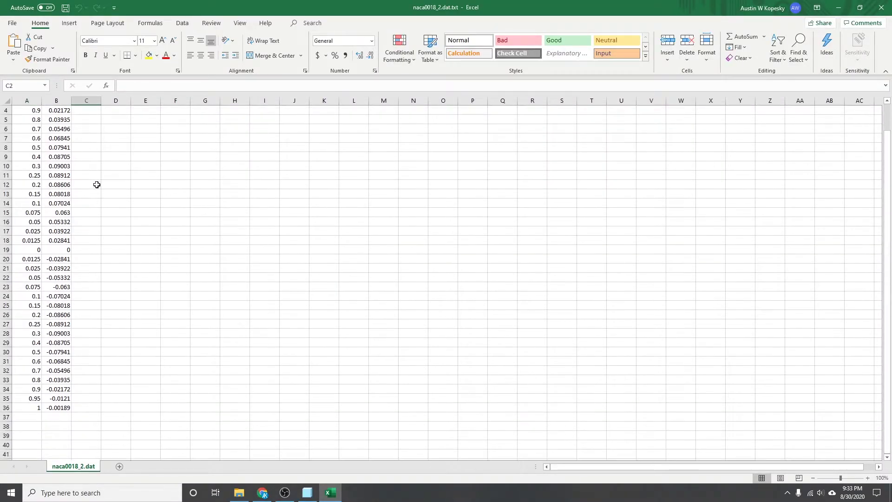
scroll(97, 195, up, 1)
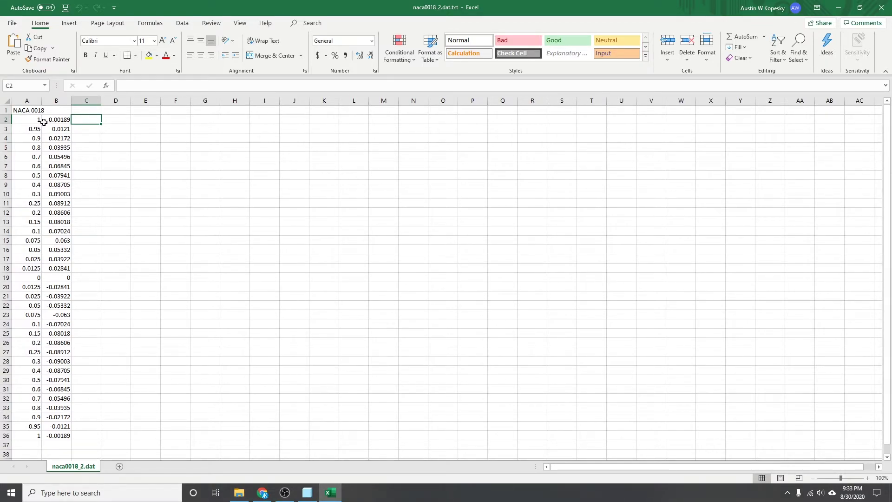
click(29, 120)
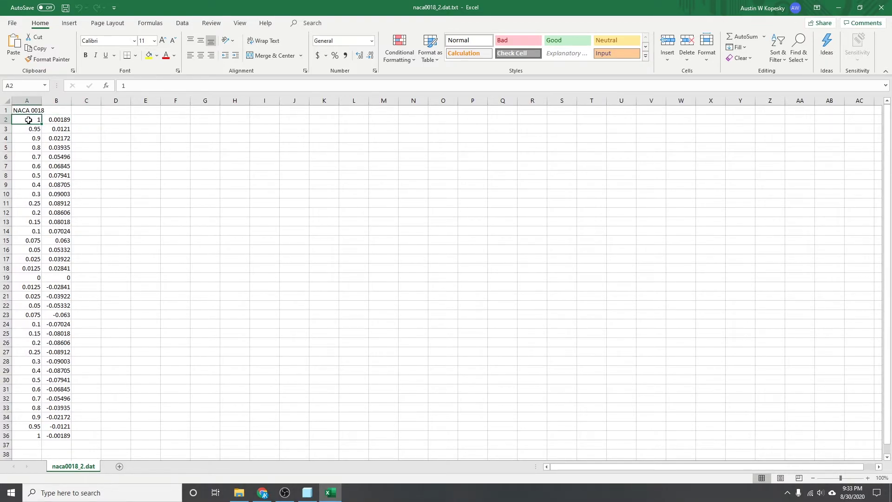
click(33, 278)
scroll(34, 280, down, 2)
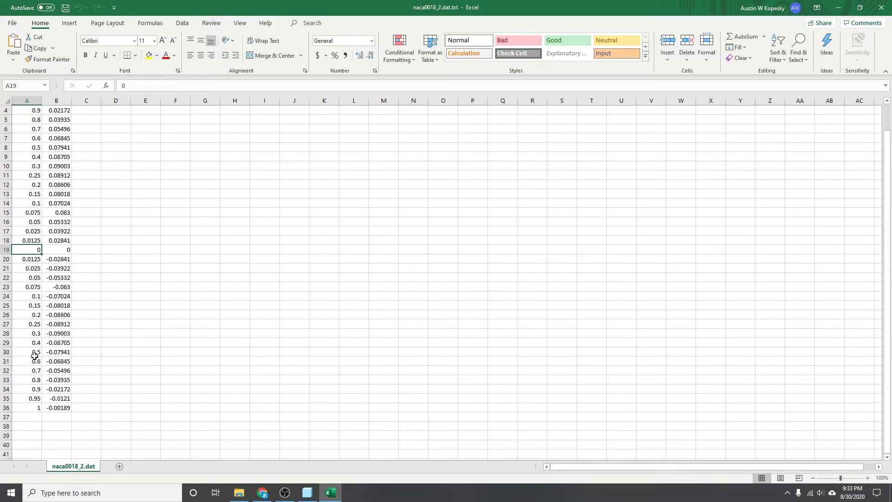
click(29, 415)
scroll(45, 273, up, 1)
scroll(45, 274, up, 1)
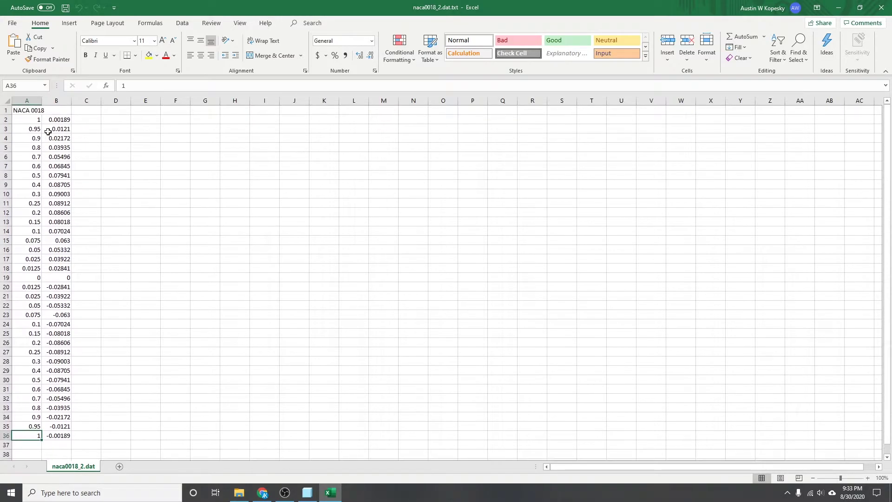
click(32, 119)
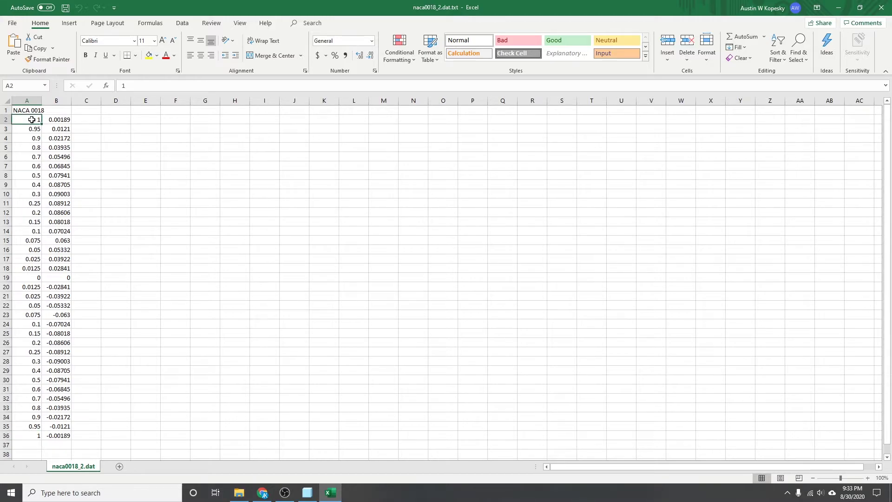
Click an empty cell in Excel, then switch to the Airfoil Tools NACA 0018 page
click(83, 118)
key(alt+Tab)
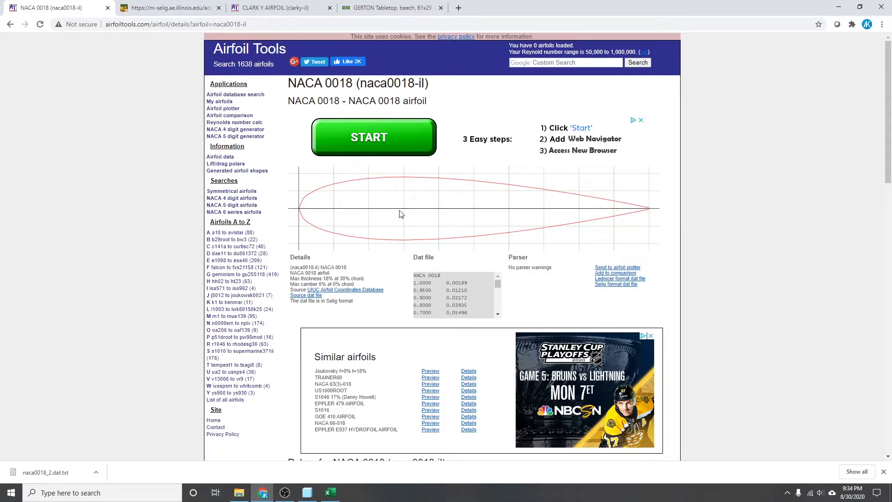
Copy the lower-surface coordinates A19:B36 and paste them starting at F2
click(330, 492)
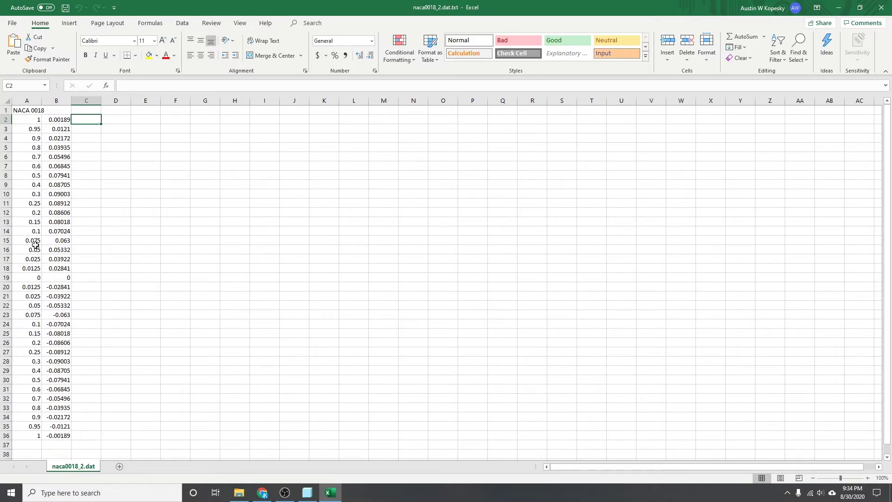
click(32, 279)
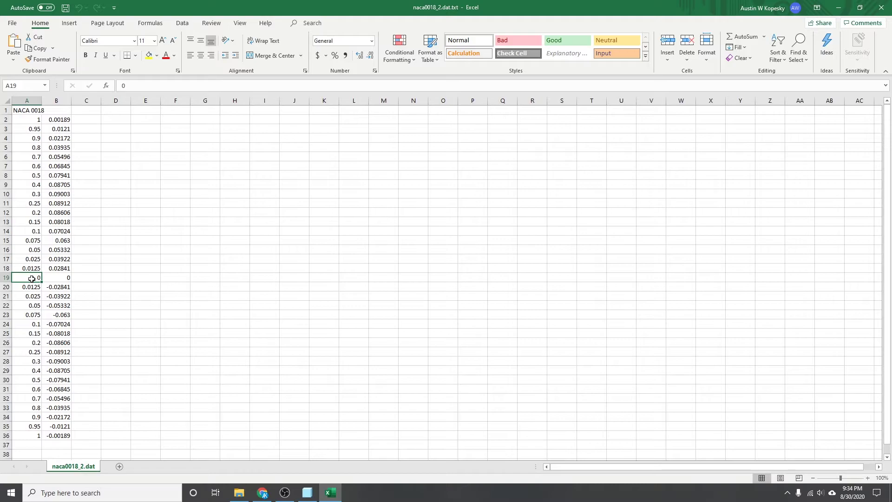
drag(31, 278, 56, 433)
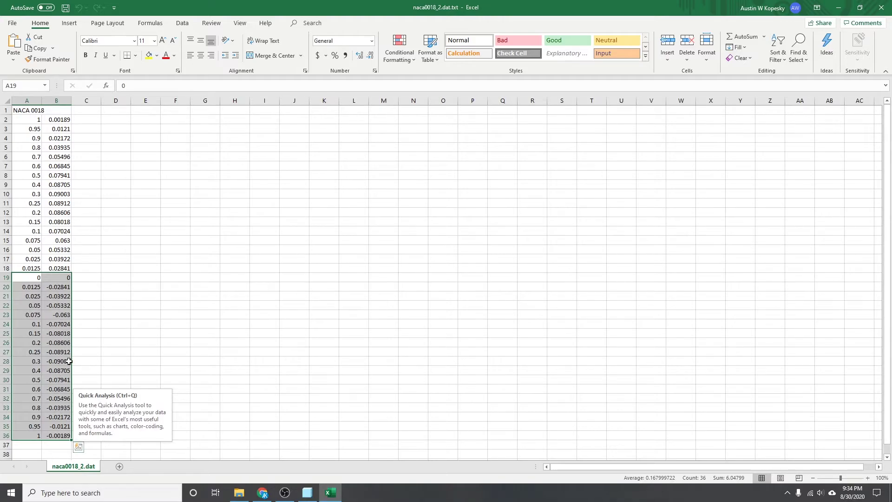
key(ctrl+c)
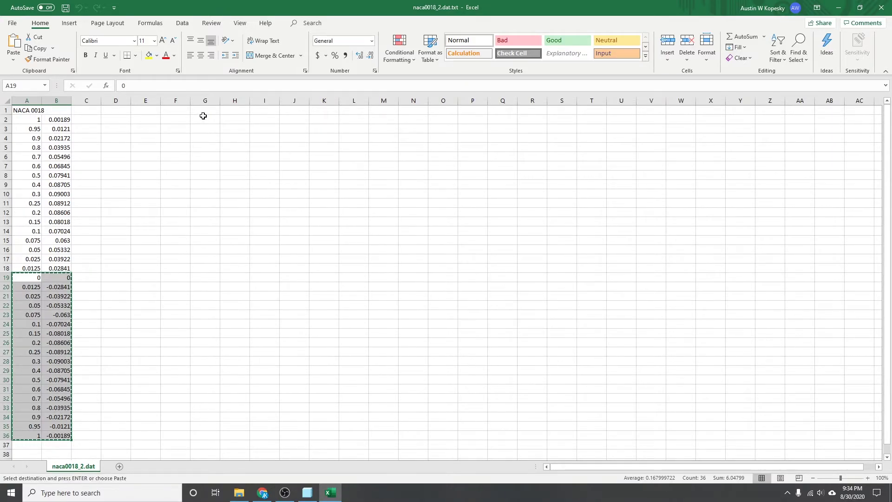
click(188, 119)
key(ctrl+v)
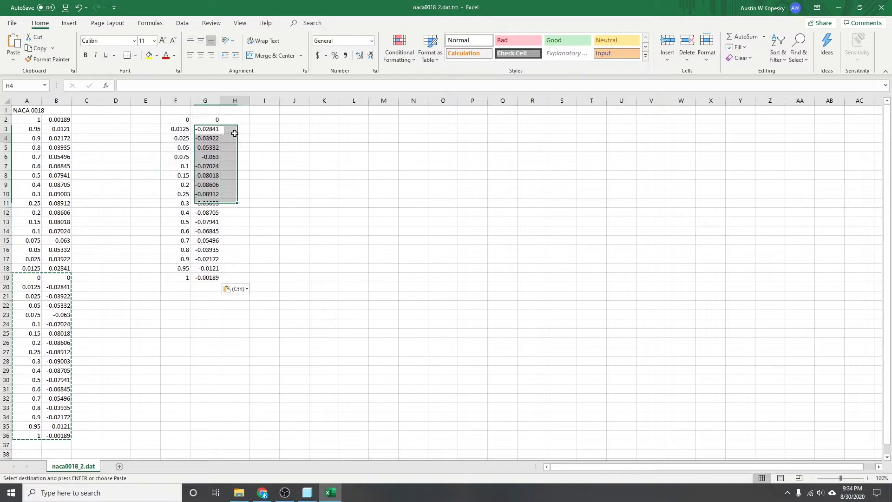
click(235, 138)
Delete A20:B36, check the row 19 values, and select the upper-surface block A2:B19
drag(28, 287, 57, 435)
key(Delete)
click(77, 286)
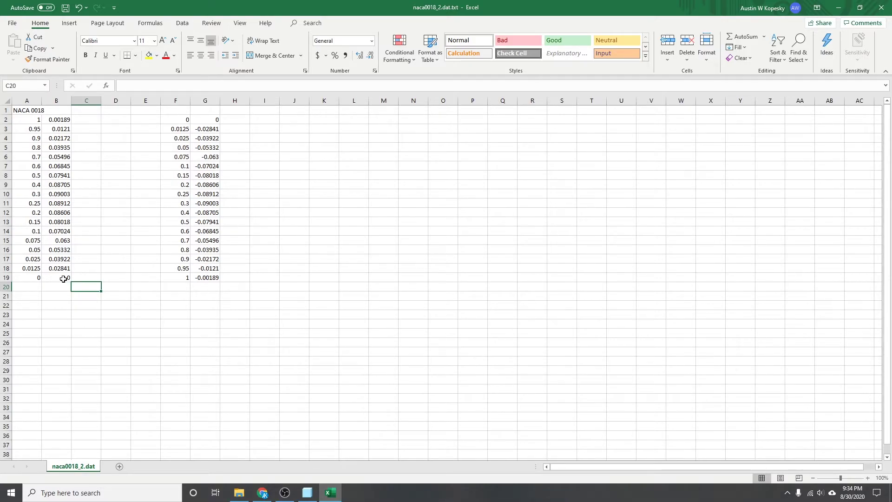
click(64, 278)
click(83, 276)
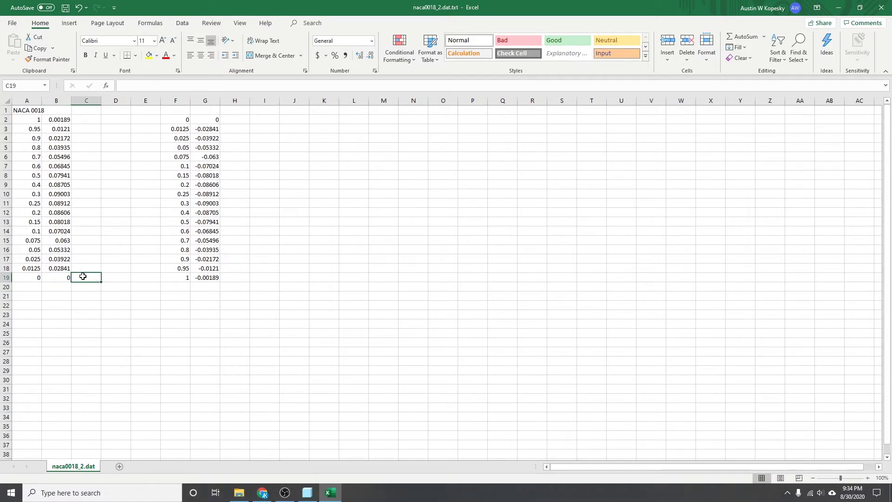
click(174, 120)
click(180, 278)
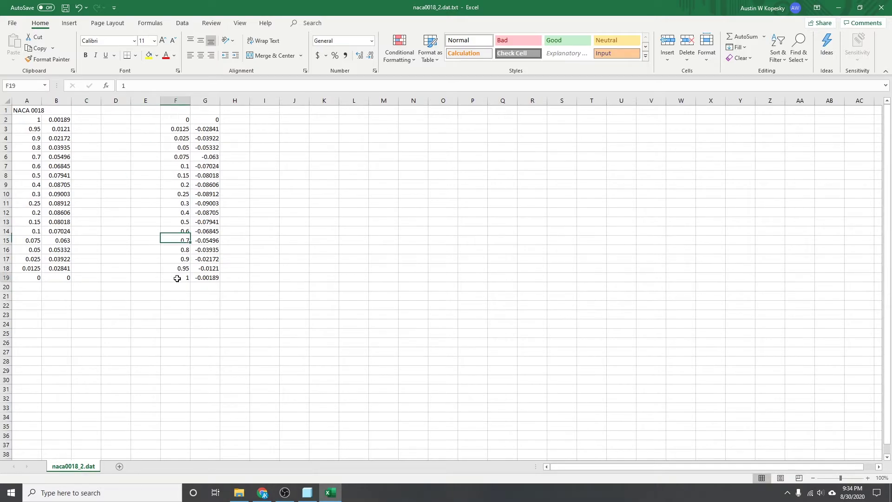
click(31, 118)
drag(43, 120, 63, 278)
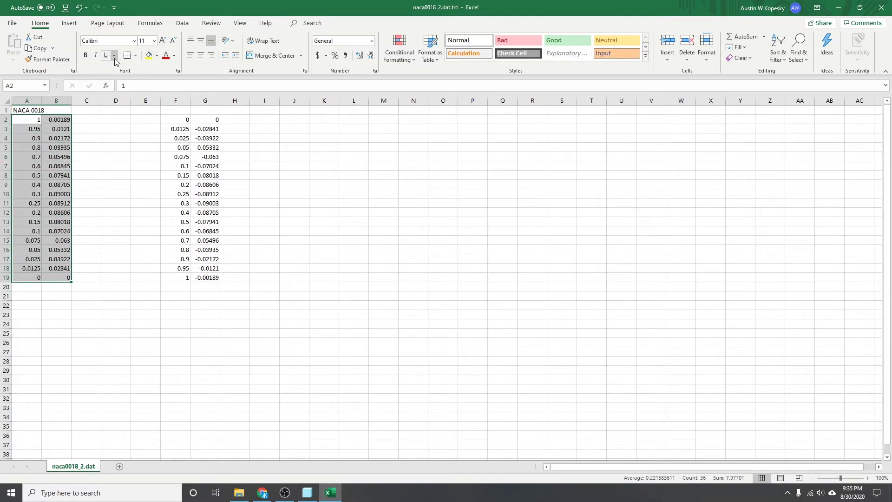
Sort the upper-surface points in A2:B19 ascending by x
click(184, 23)
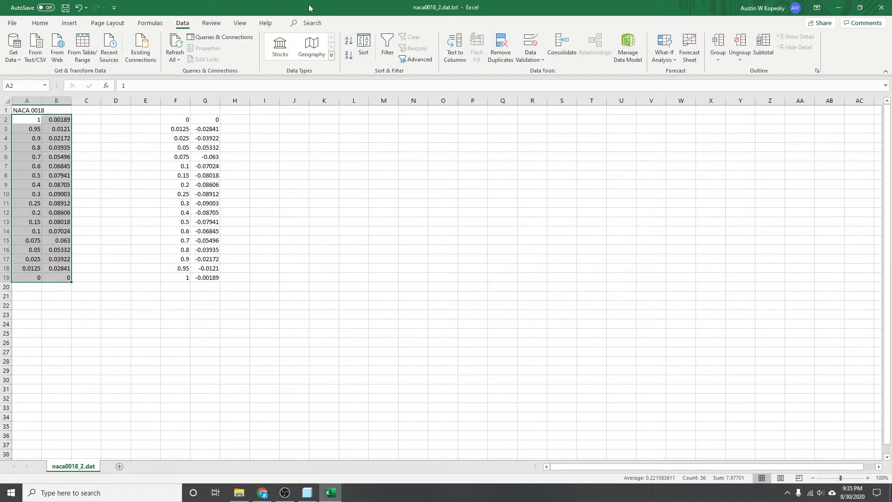
click(349, 40)
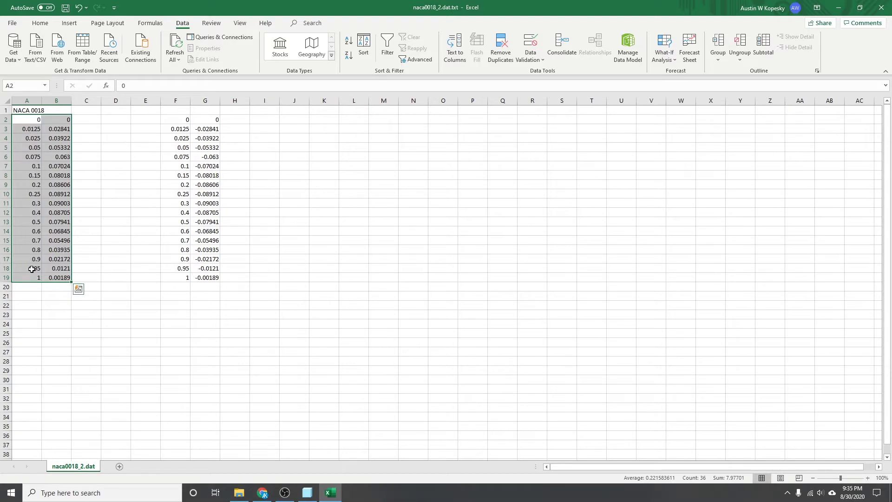
click(93, 138)
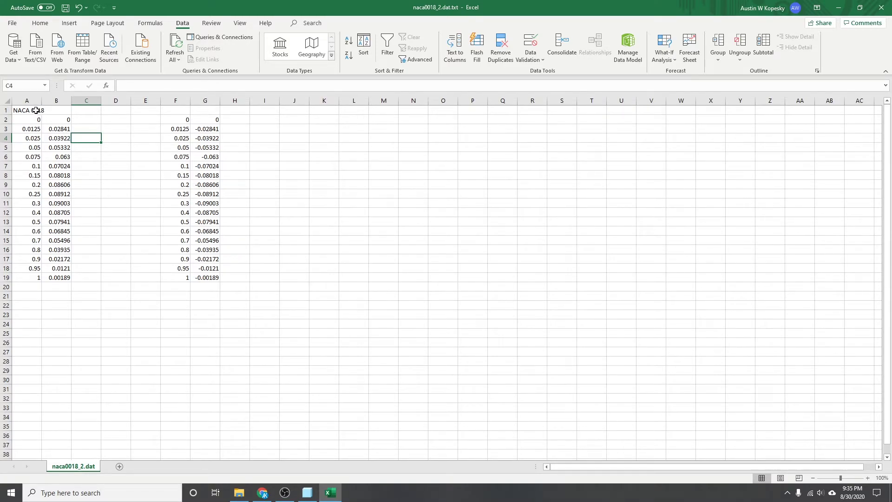
Clear the NACA 0018 title from A1:B1
drag(36, 110, 63, 112)
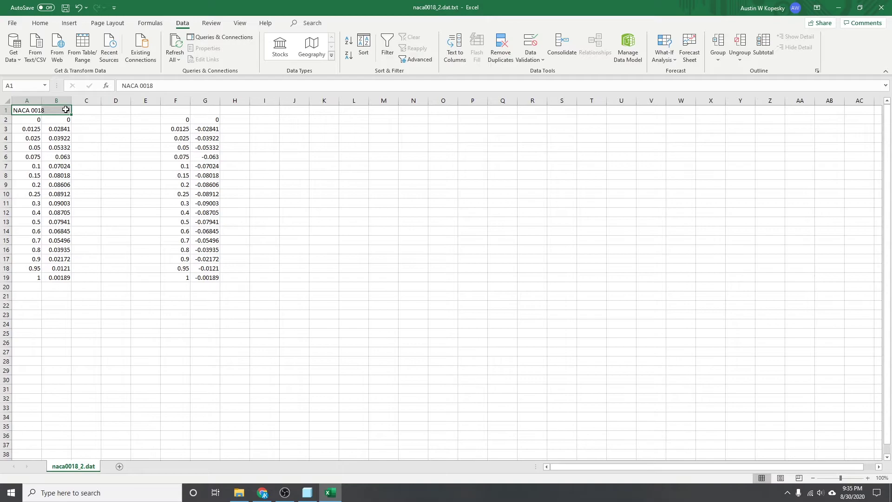
key(Delete)
click(84, 112)
click(33, 109)
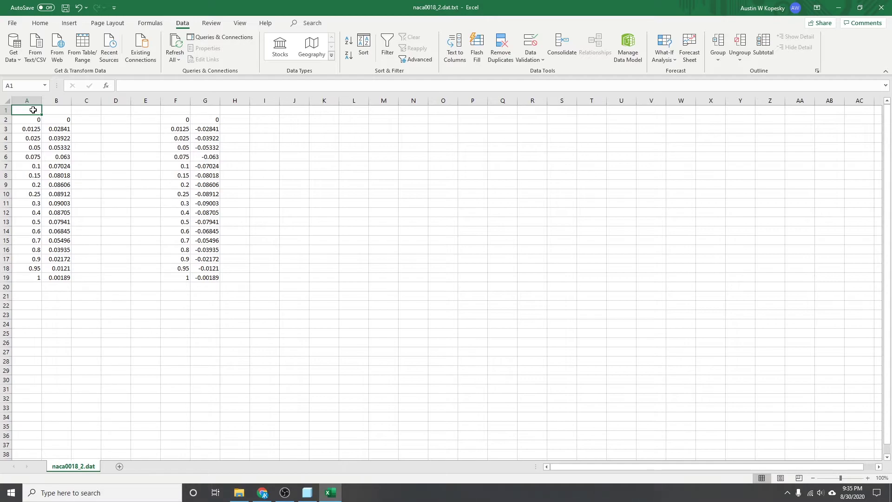
Enter X, Y, Z headers in A1:C1 and F1:H1
text(x)
click(55, 109)
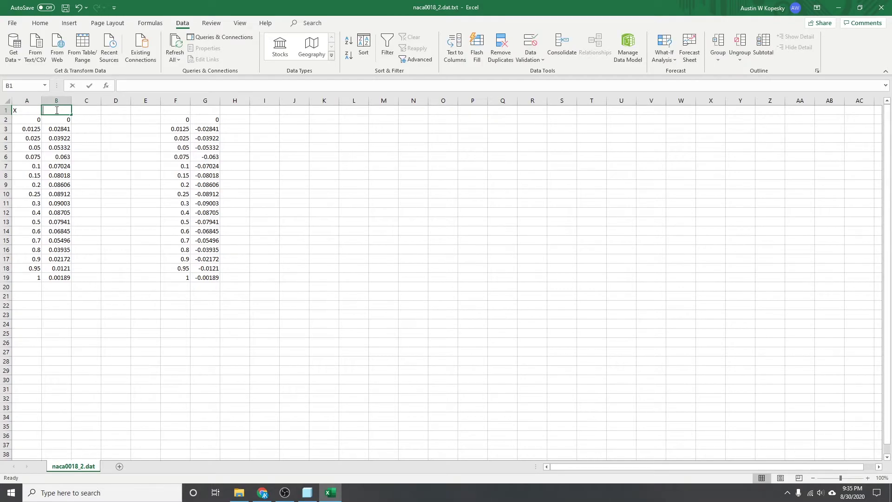
text(Y)
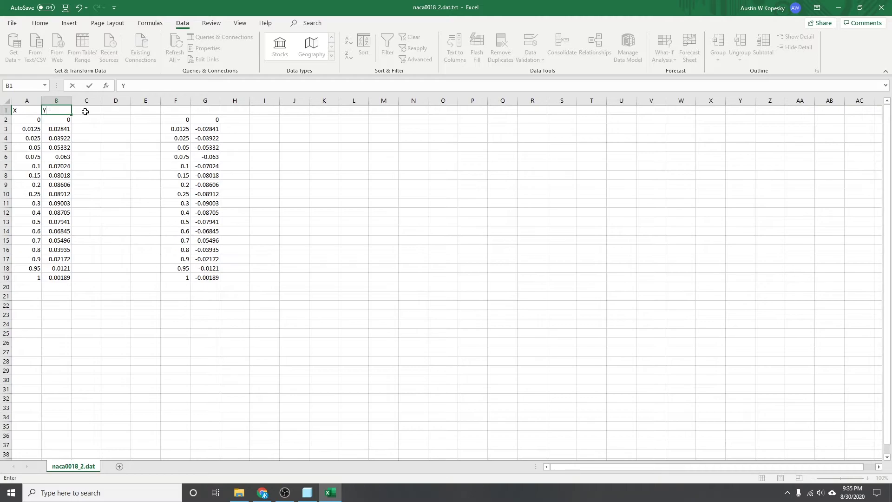
click(85, 111)
text(Z)
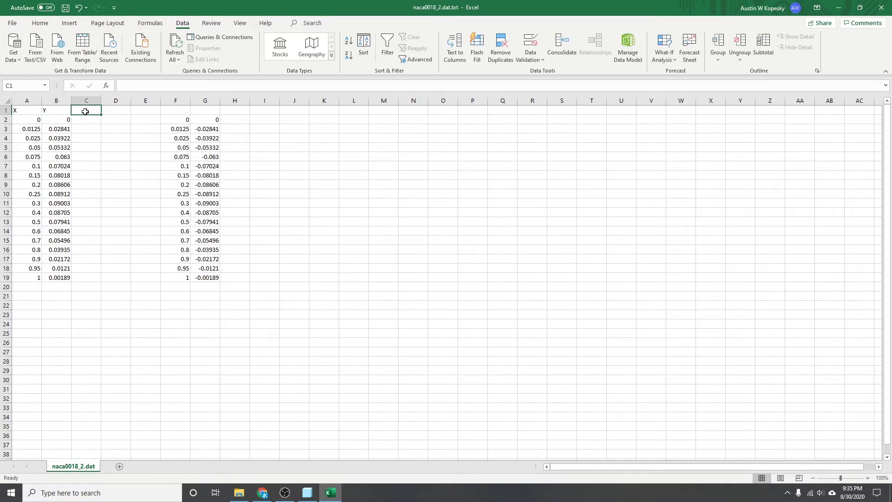
click(176, 111)
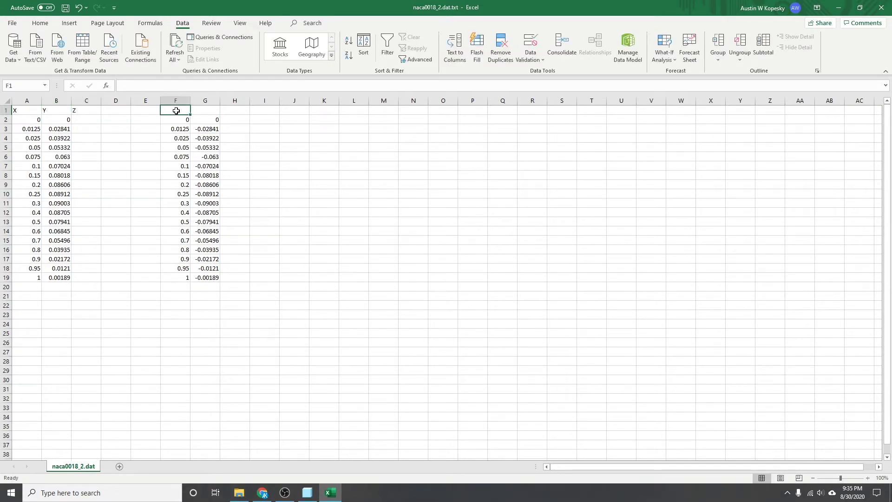
text(X)
click(204, 111)
text(Y)
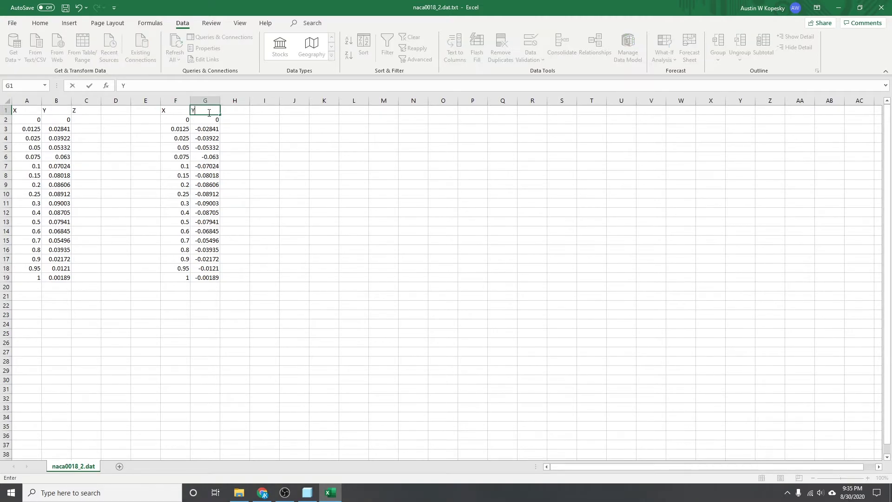
click(236, 110)
text(Z)
Fill C2:C19 and H2:H19 with 0 z-values
click(100, 123)
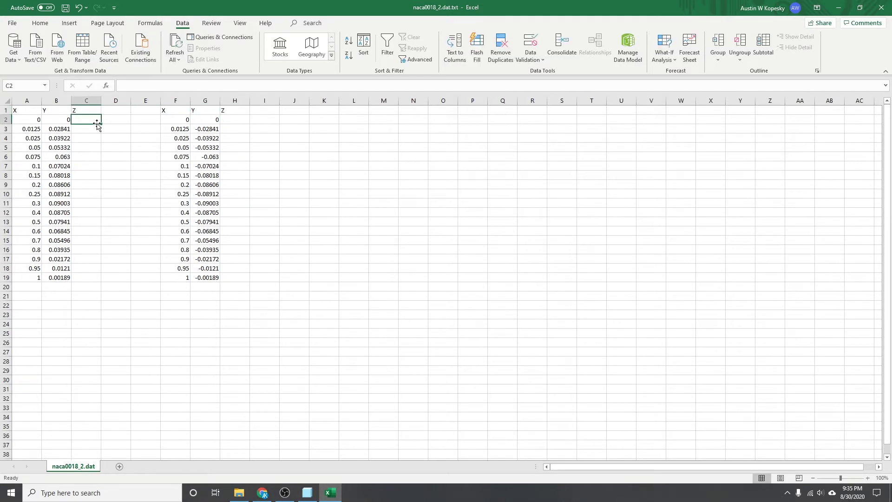
text(0)
key(Return)
click(98, 123)
drag(99, 124, 99, 281)
click(225, 120)
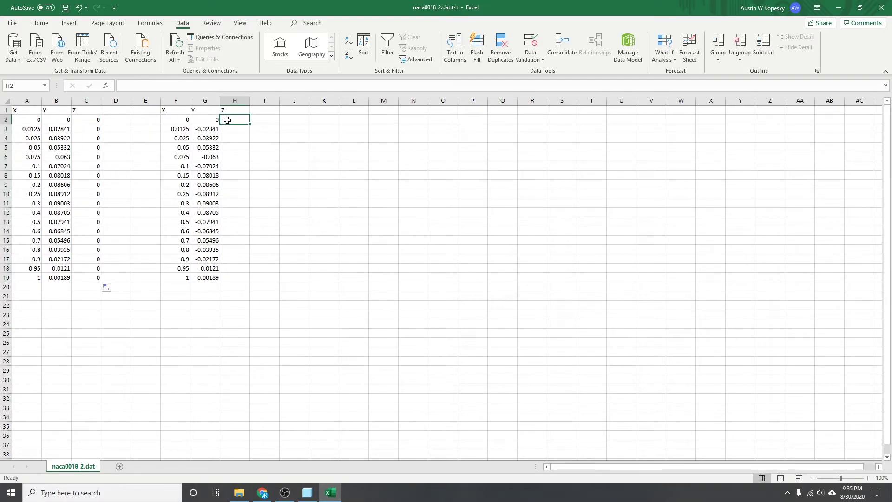
text(o)
key(BackSpace)
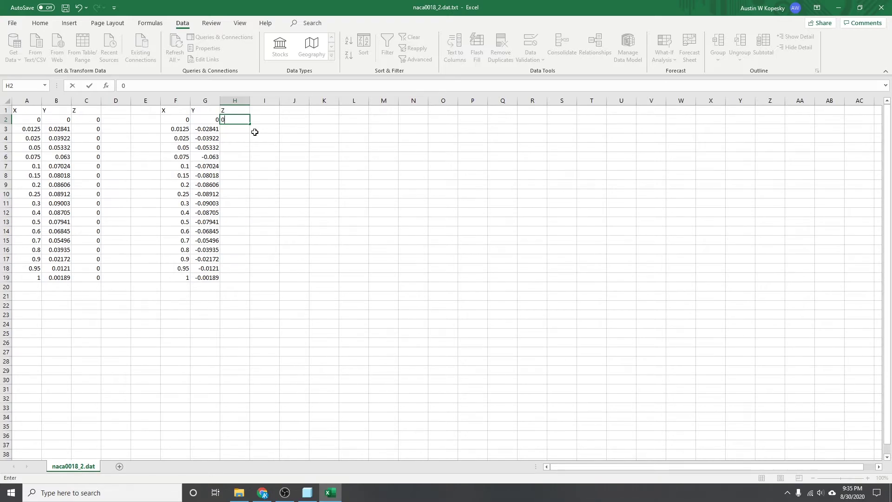
key(Return)
click(247, 121)
drag(249, 125, 250, 280)
click(270, 121)
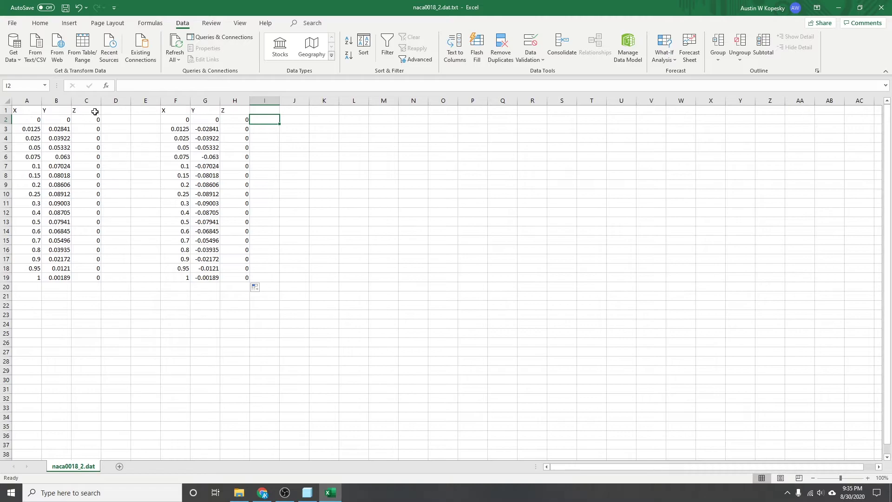
Create a new empty text file NACA0018_2.txt in the Airfoil Import folder
click(239, 493)
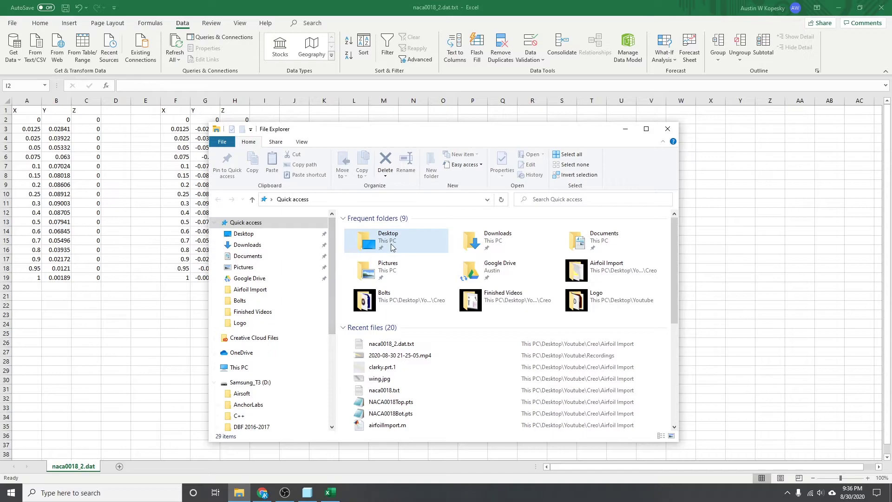
click(251, 289)
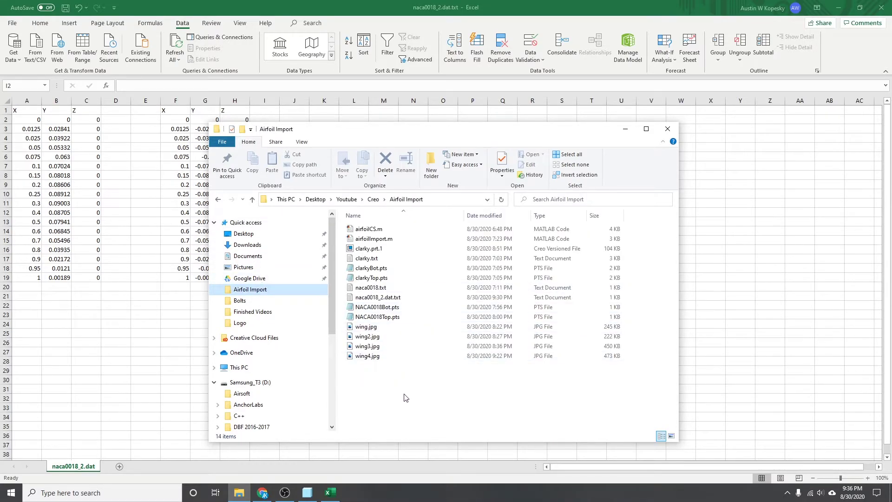
right_click(387, 374)
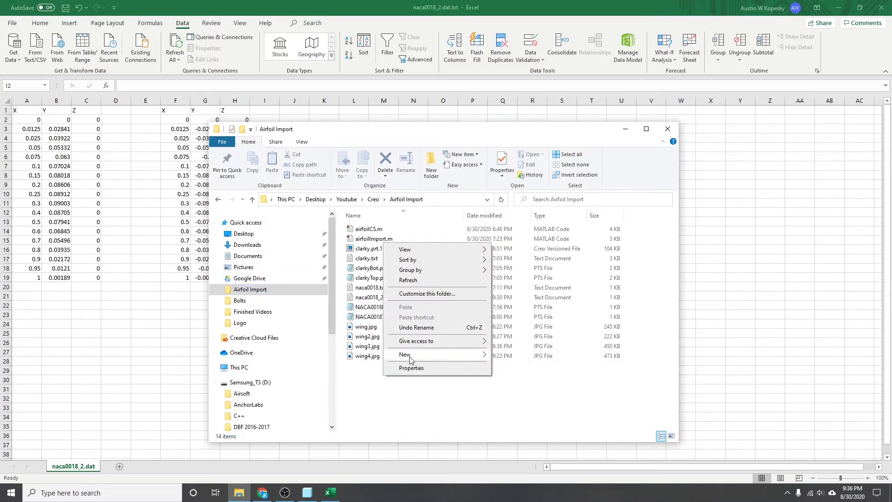
mouse_move(458, 361)
click(524, 450)
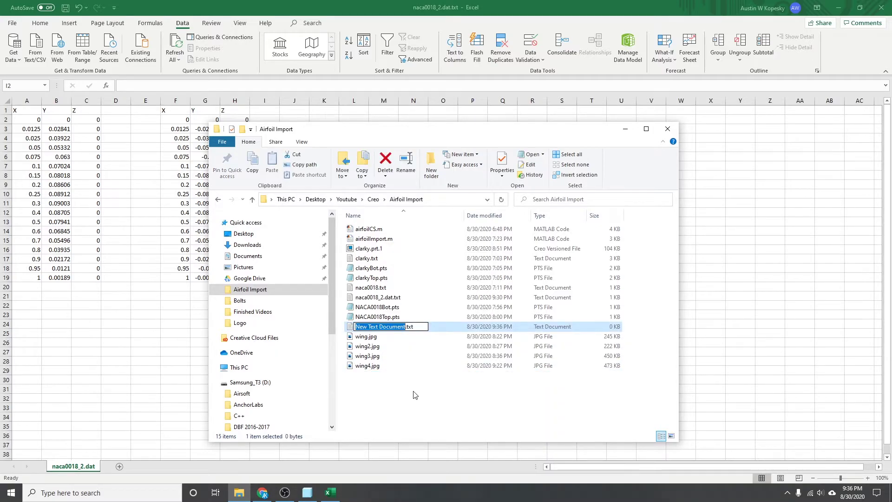
text(NACA0018)
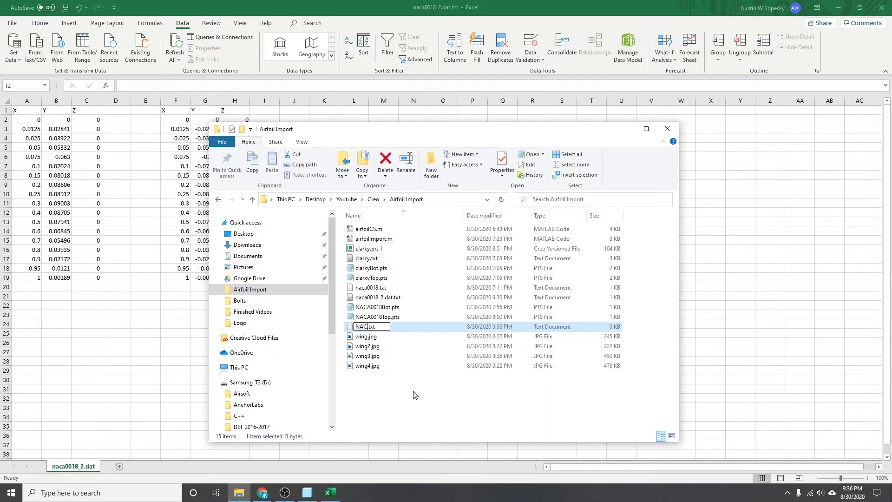
text(_2)
key(Return)
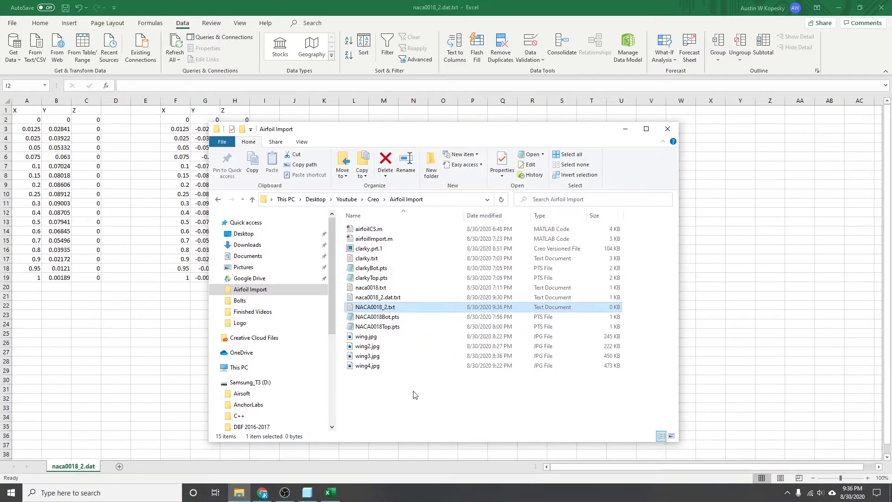
Rename it NACA0018_2_Top.txt and paste a duplicate copy
right_click(391, 308)
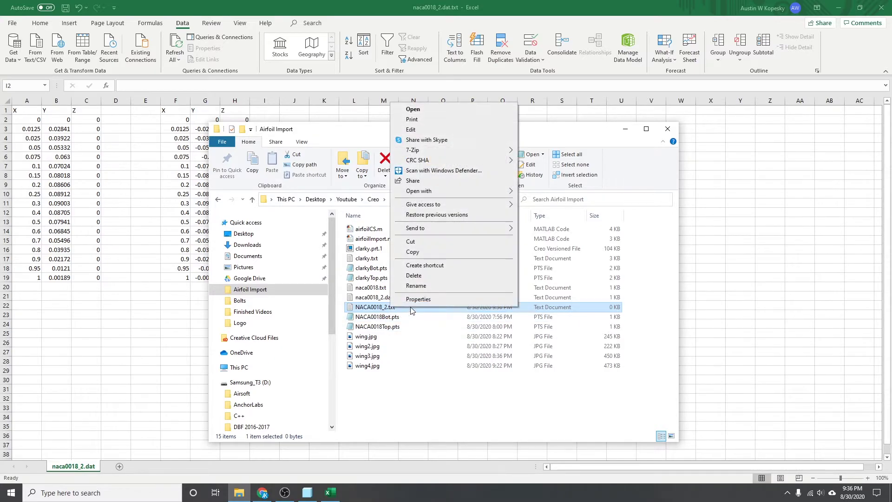
click(420, 286)
key(End)
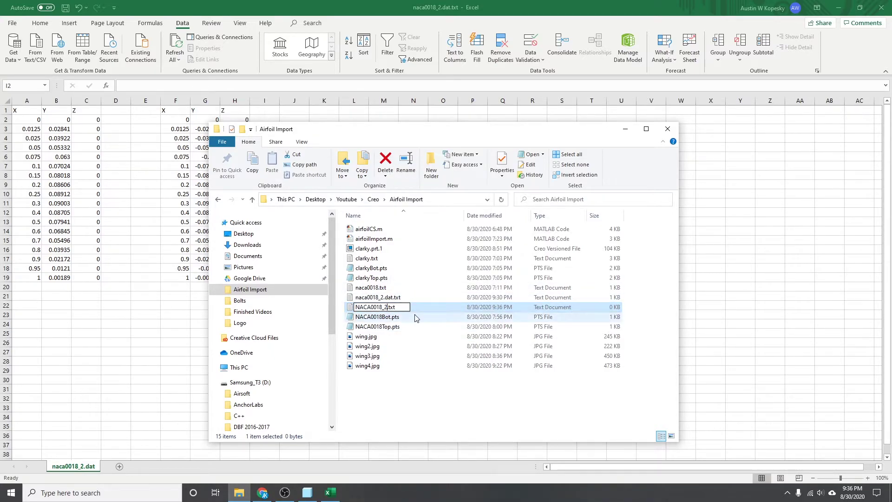
text(_Top)
key(Return)
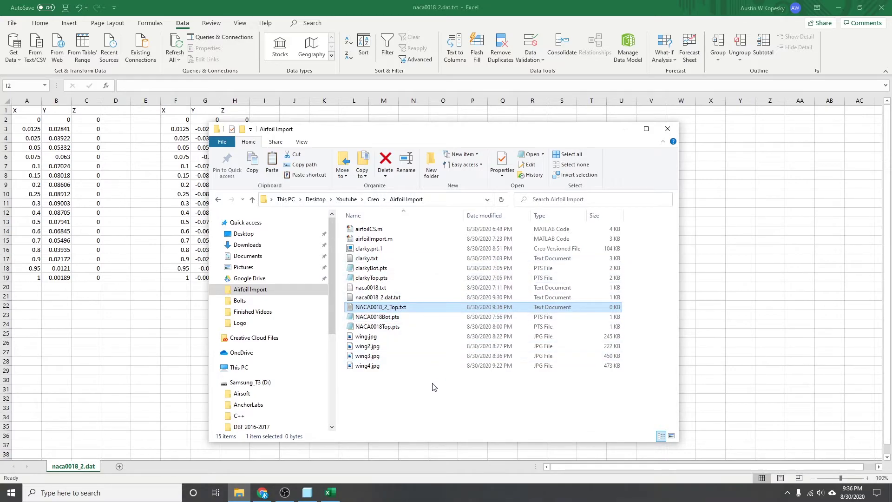
key(ctrl+c)
key(ctrl+v)
Rename the duplicate to NACA0018_2_Bot.pts, accepting the extension change
right_click(411, 308)
click(440, 296)
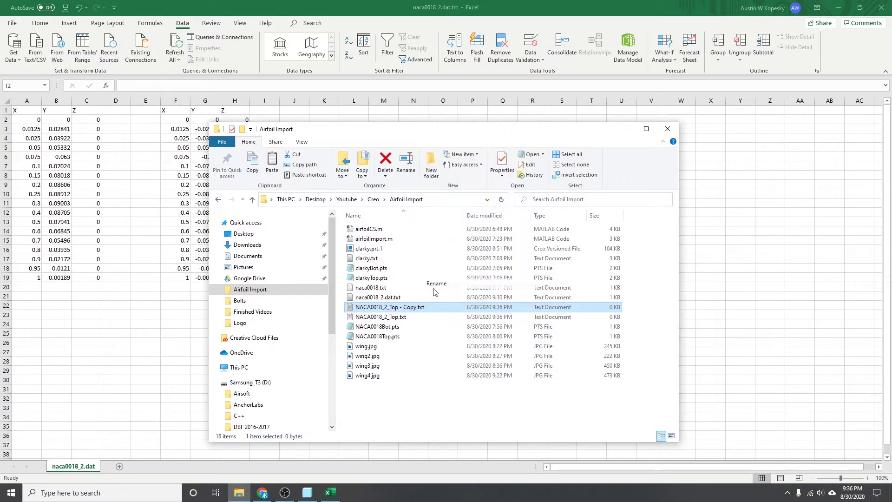
key(Right)
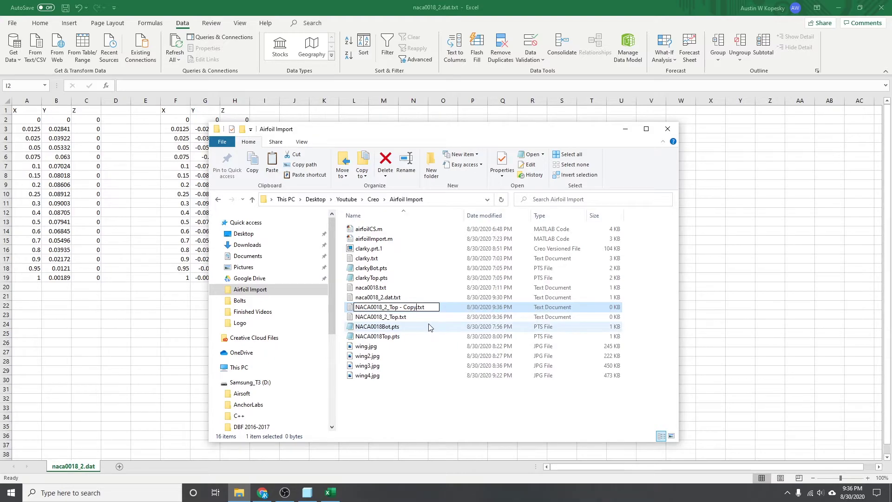
key(BackSpace)
key(BackSpace)
key(BackSpace)
key(BackSpace)
key(BackSpace)
key(BackSpace)
key(BackSpace)
key(BackSpace)
key(BackSpace)
key(BackSpace)
text(Bot)
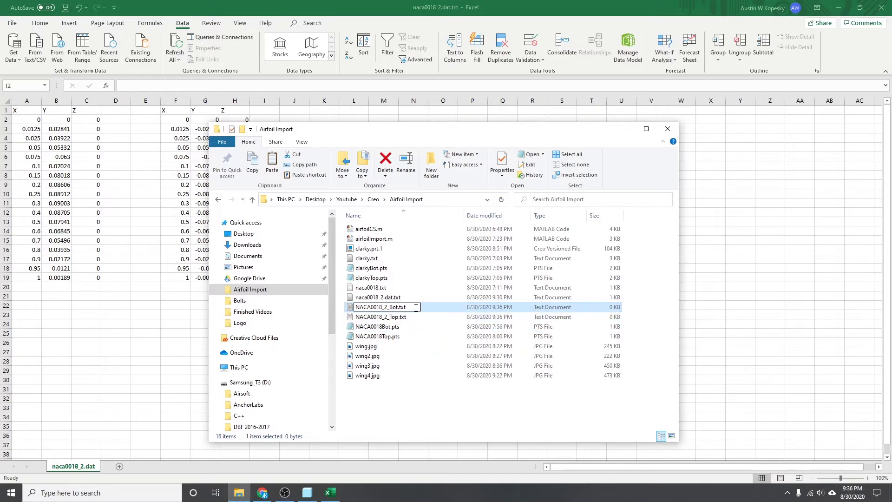
key(BackSpace)
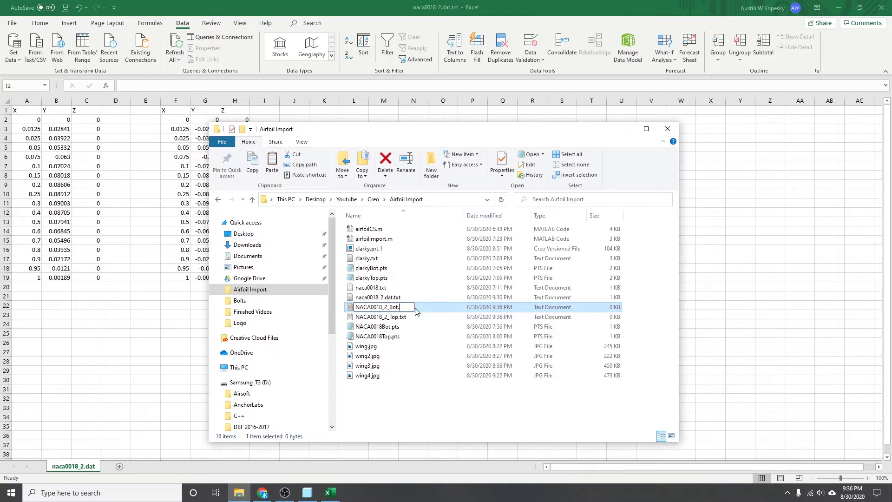
text(pts)
key(Return)
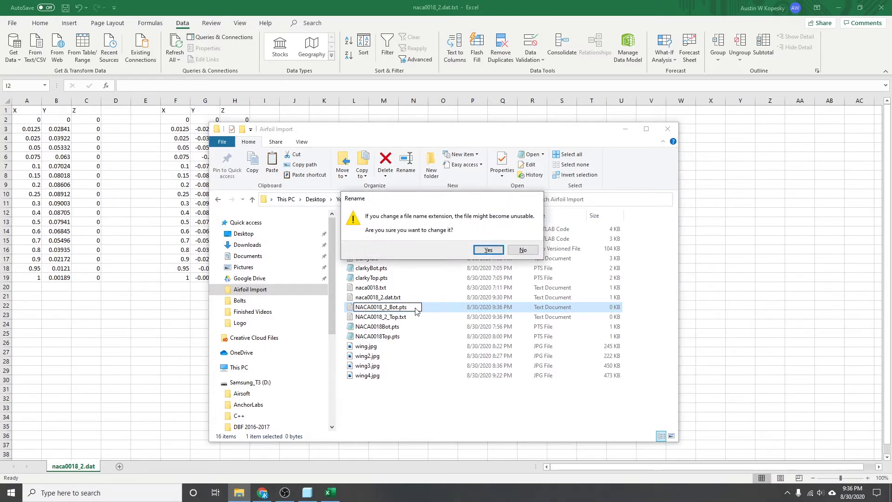
click(488, 250)
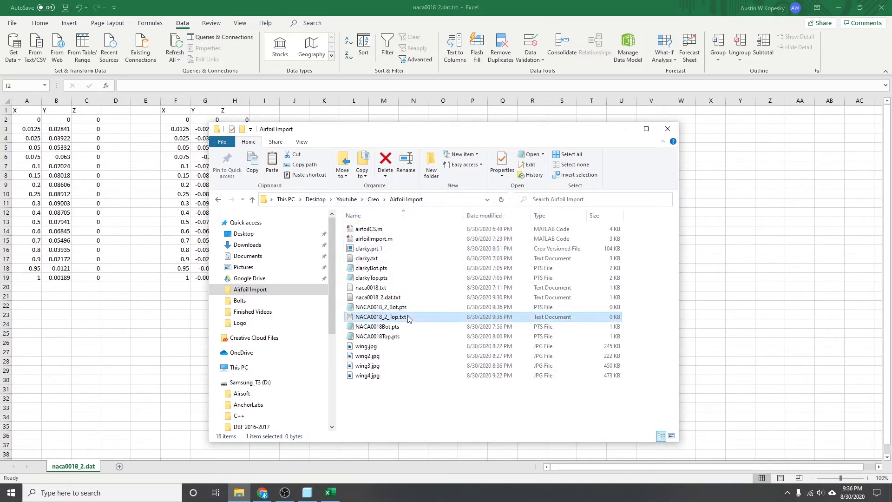
Rename NACA0018_2_Top.txt to NACA0018_2_Top.pts, accepting the extension change
right_click(432, 318)
click(433, 293)
key(End)
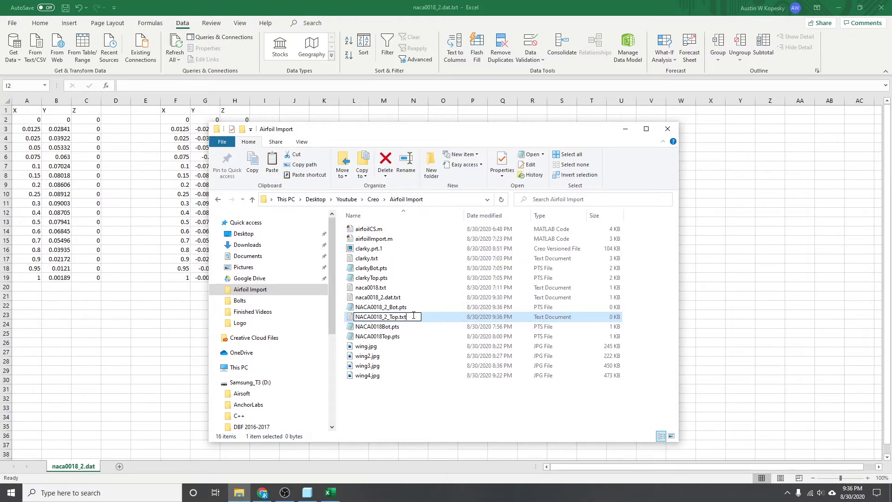
key(BackSpace)
key(BackSpace)
text(pts)
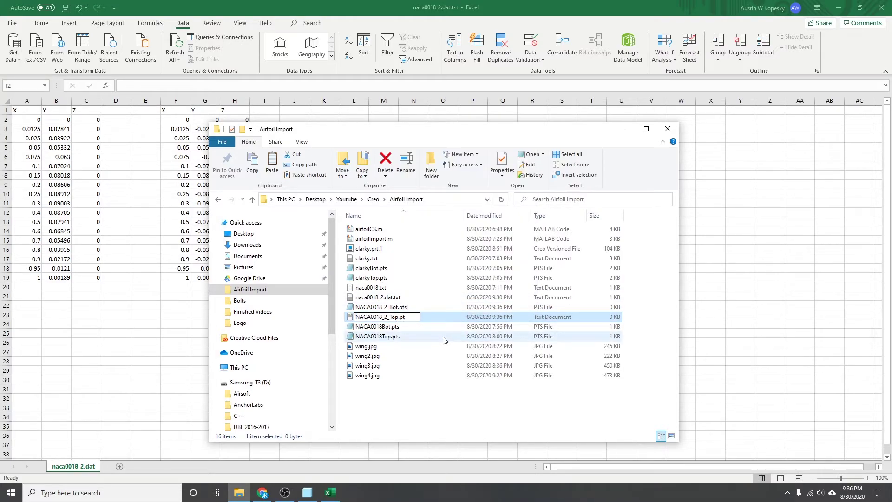
key(Return)
click(495, 253)
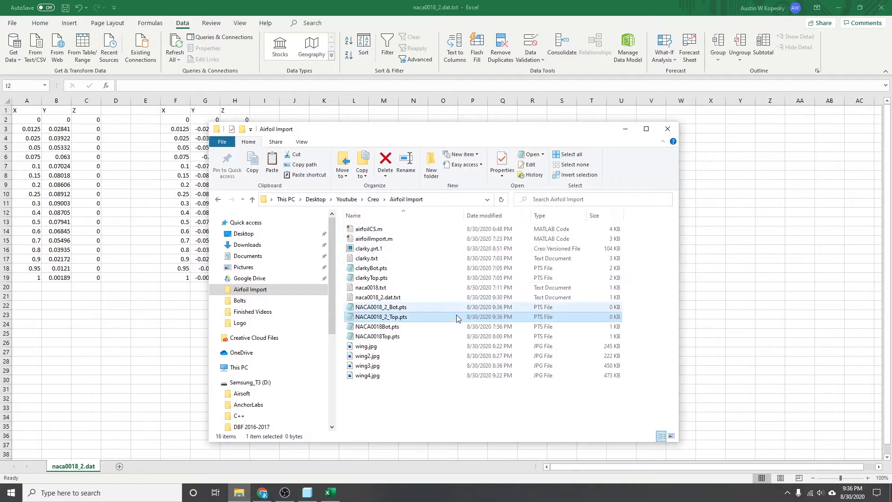
Paste the upper-surface X Y Z table A1:C19 into NACA0018_2_Top.pts and save it
double_click(404, 318)
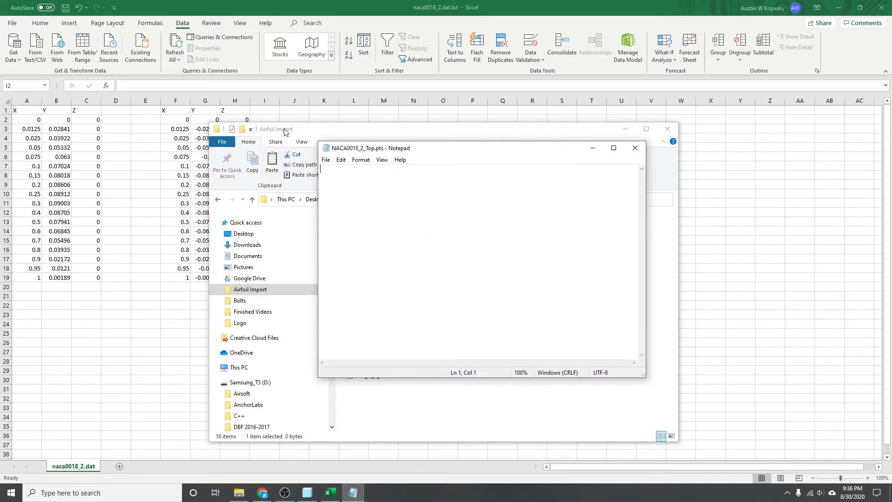
drag(284, 130, 433, 160)
click(774, 160)
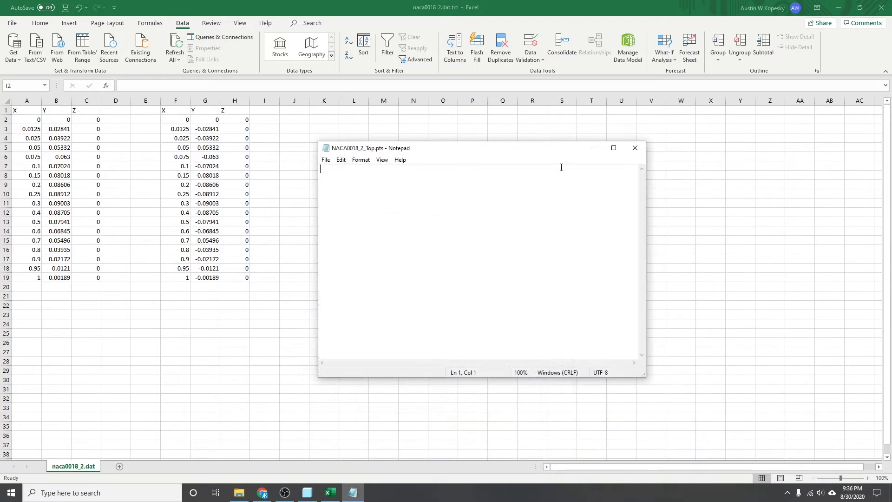
click(592, 148)
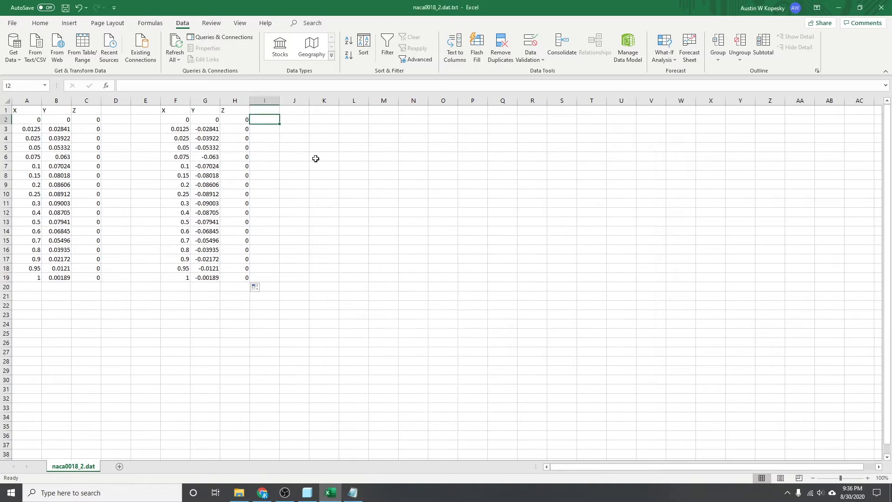
drag(28, 111, 91, 280)
key(ctrl+c)
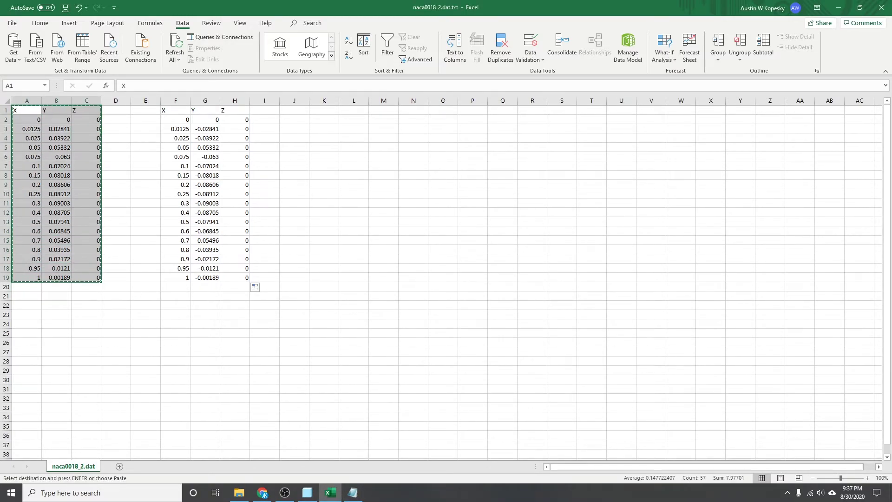
click(353, 492)
key(ctrl+v)
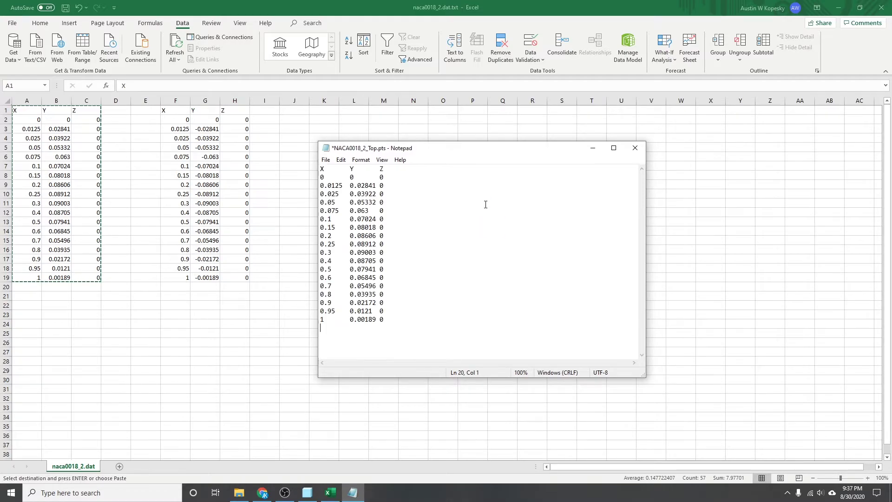
click(325, 159)
click(344, 201)
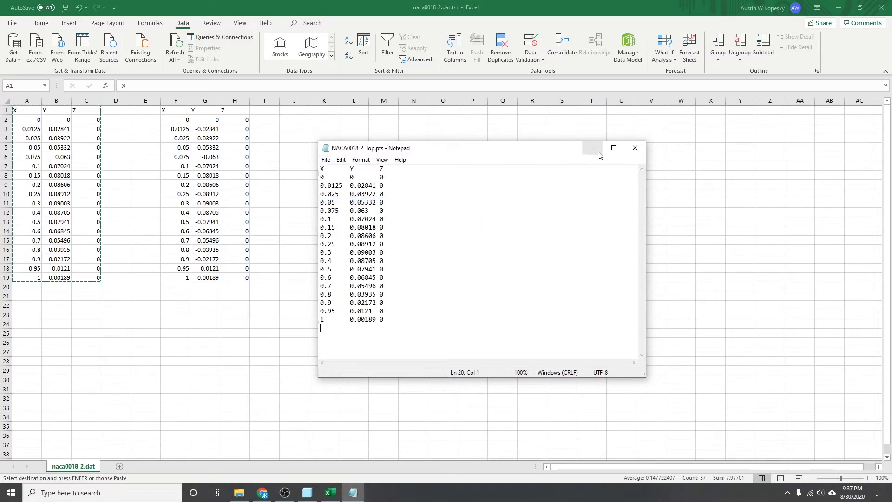
click(633, 147)
Paste the lower-surface table F1:H19 into NACA0018_2_Bot.pts, close it, and return to Creo
click(239, 492)
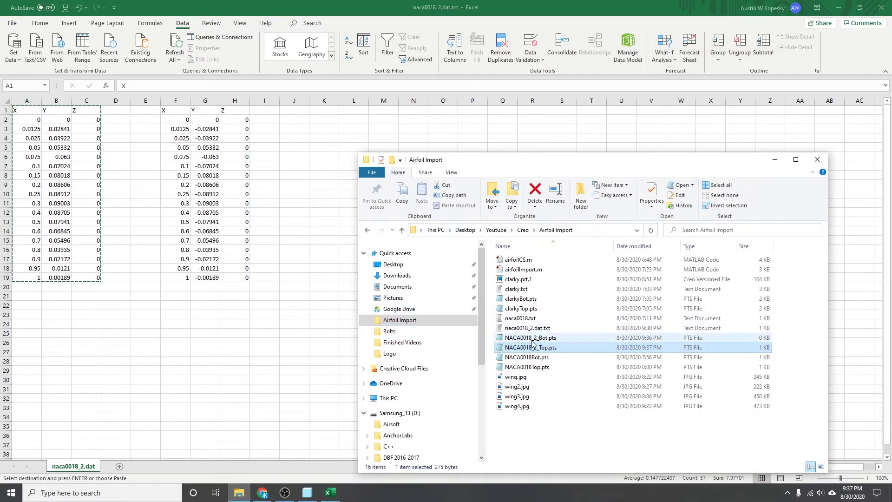
double_click(545, 339)
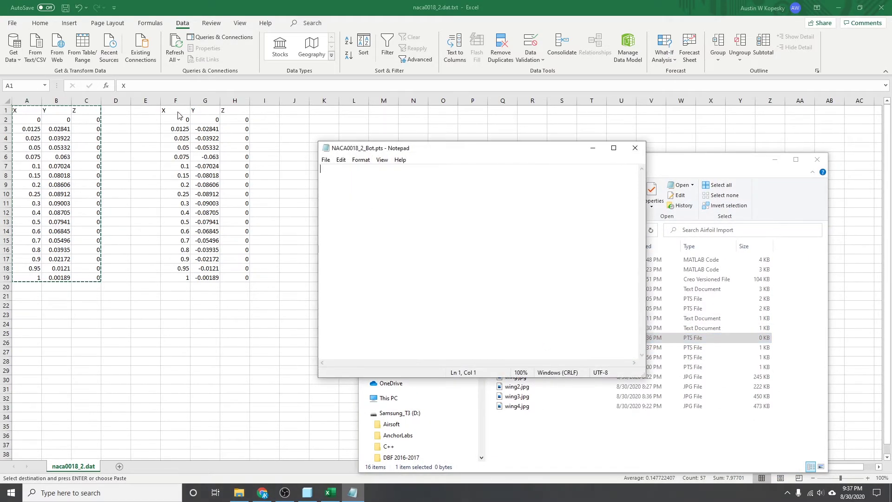
drag(175, 111, 244, 280)
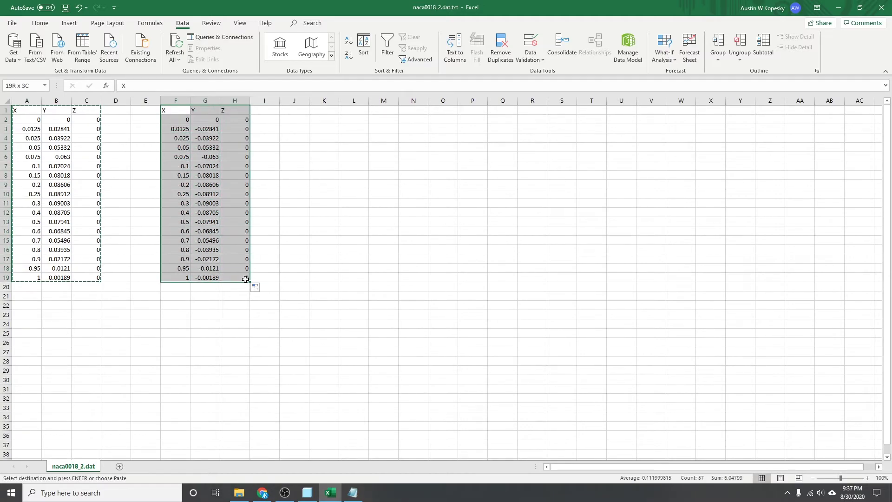
key(ctrl+c)
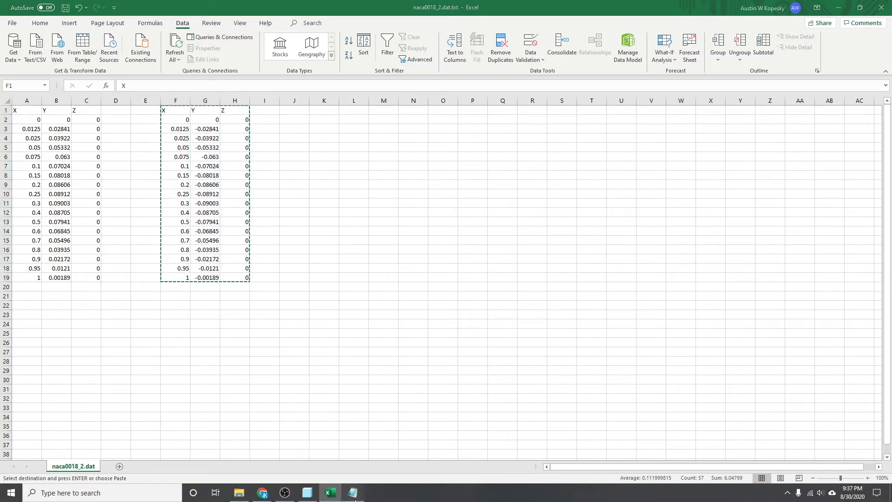
click(353, 492)
key(ctrl+v)
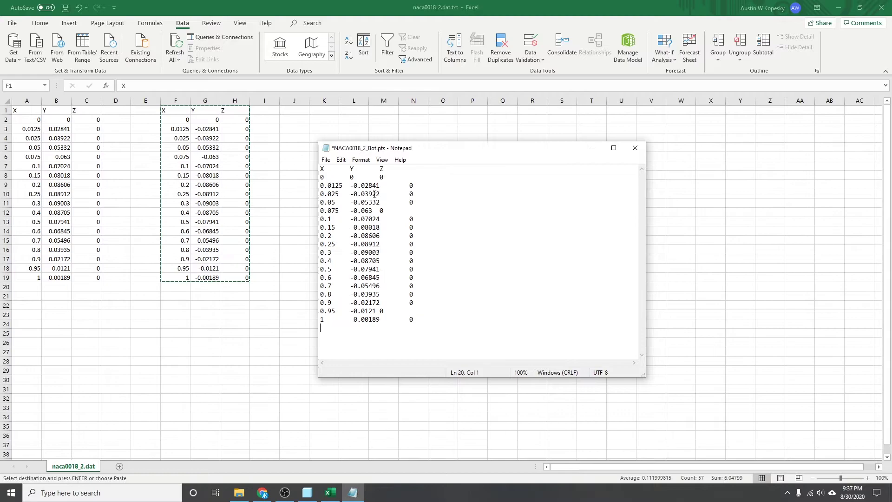
click(634, 149)
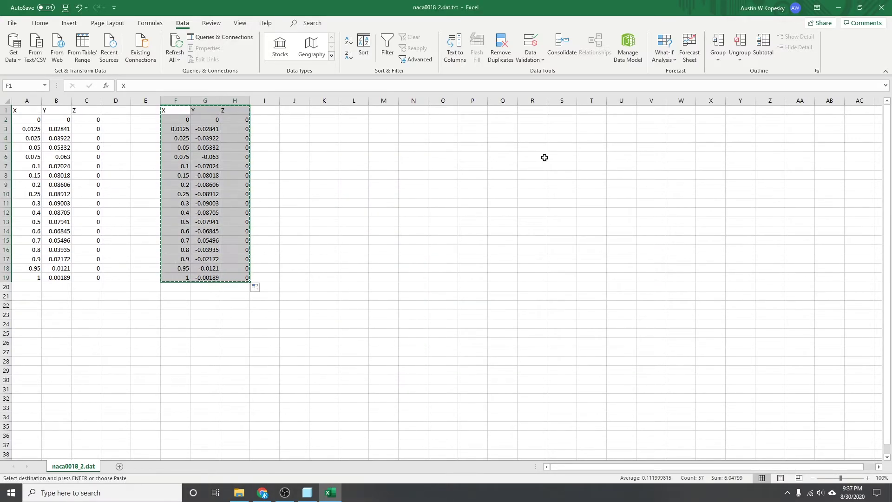
click(443, 167)
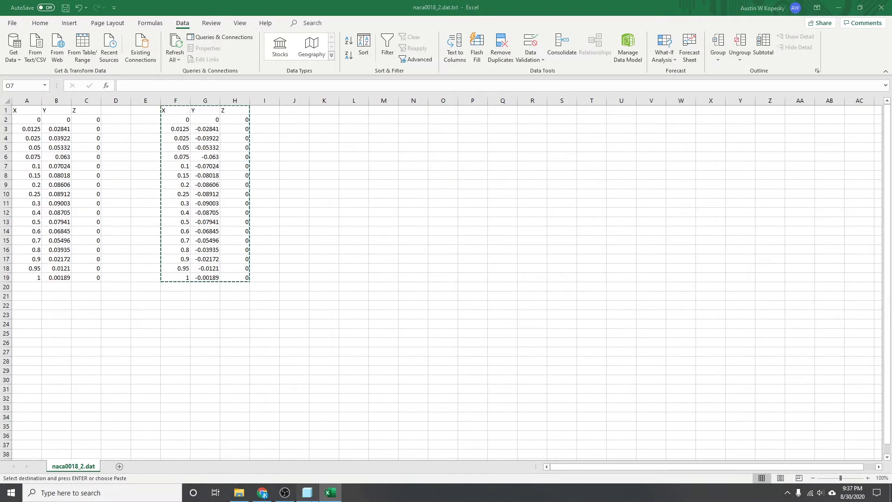
click(307, 493)
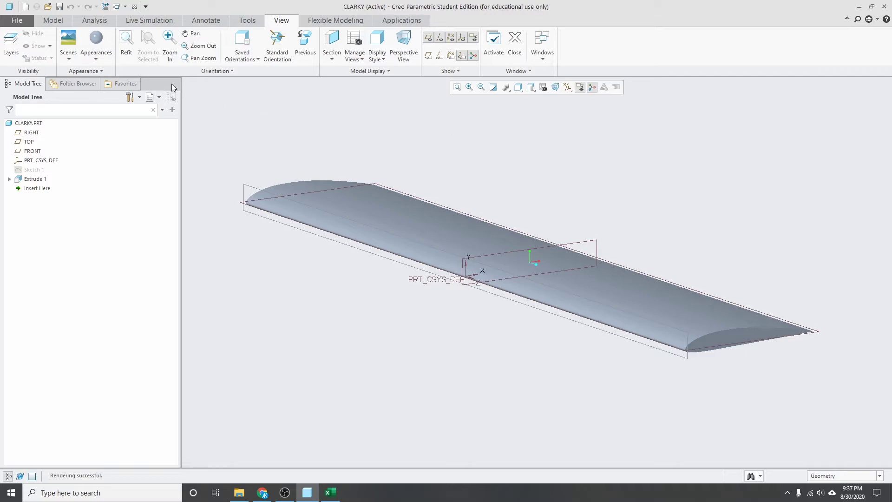
Create a new solid part named WING_0018
click(25, 7)
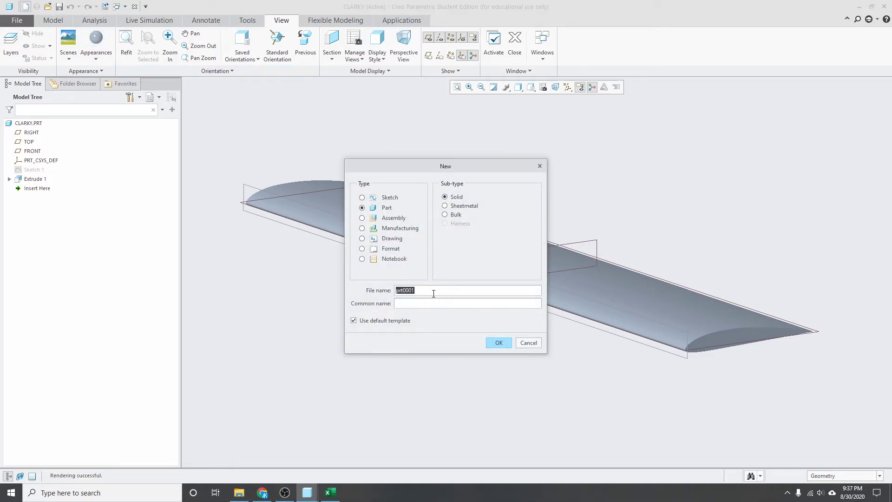
text(Wing_0018)
key(Return)
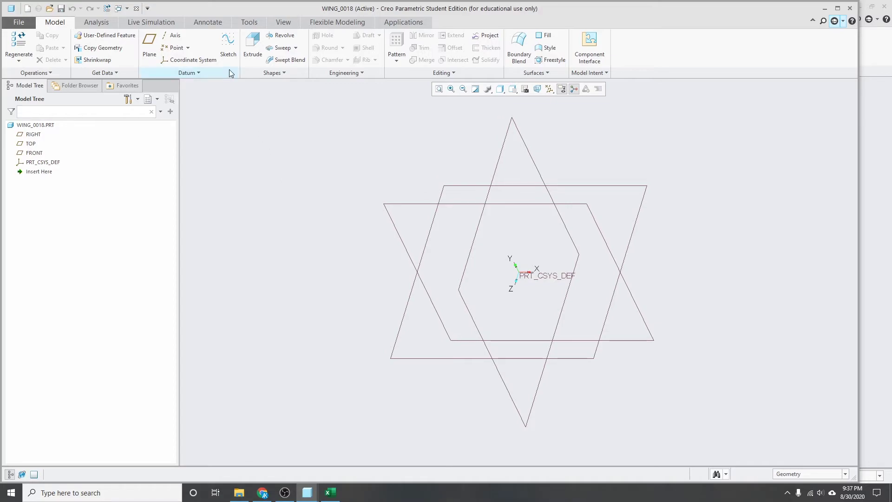
Start a new sketch placed on the FRONT datum plane
click(225, 46)
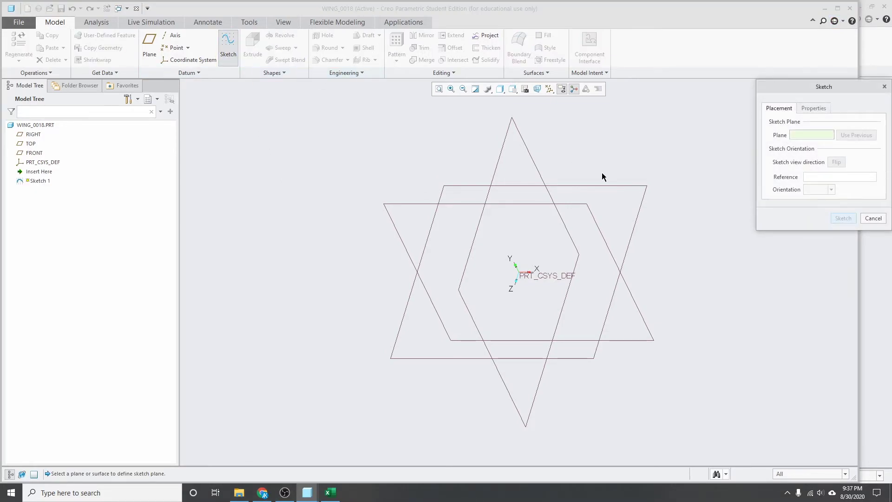
click(581, 212)
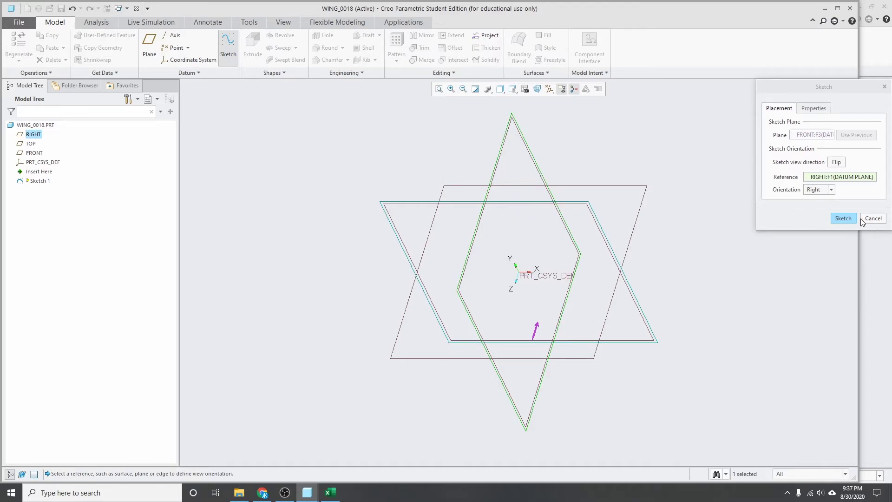
click(842, 218)
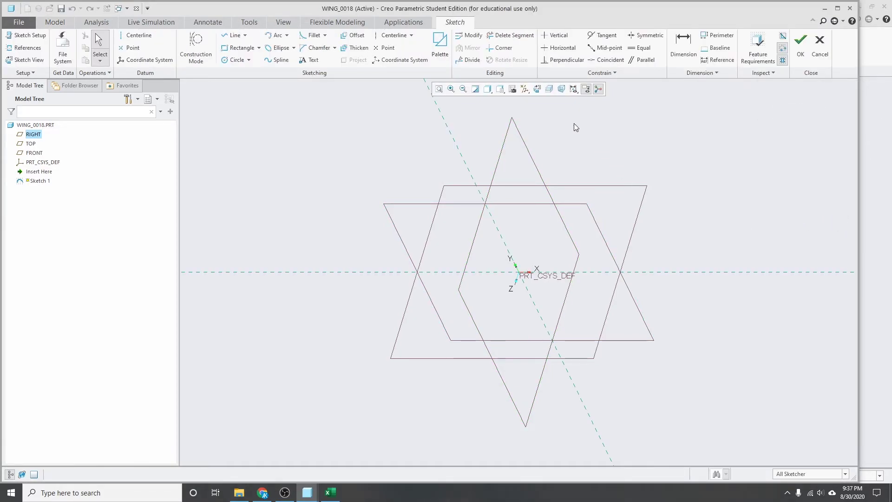
Orient the sketch to face the screen and place a coordinate system at the origin
click(537, 89)
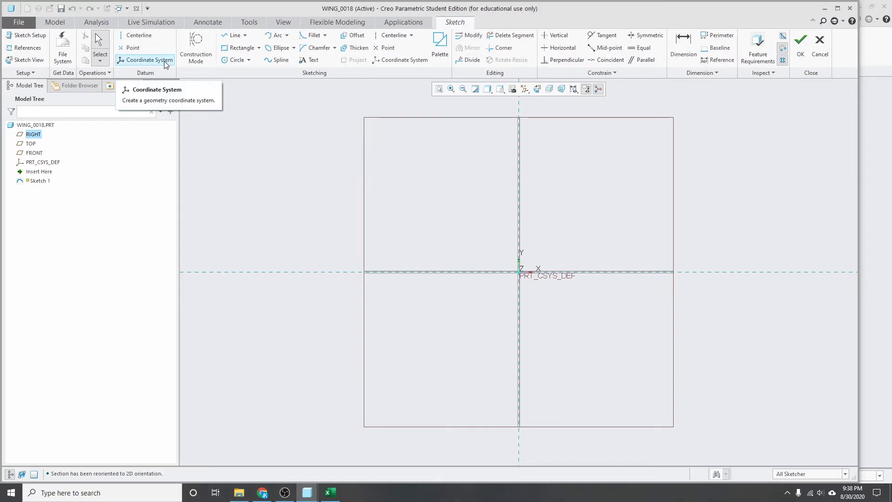
click(142, 62)
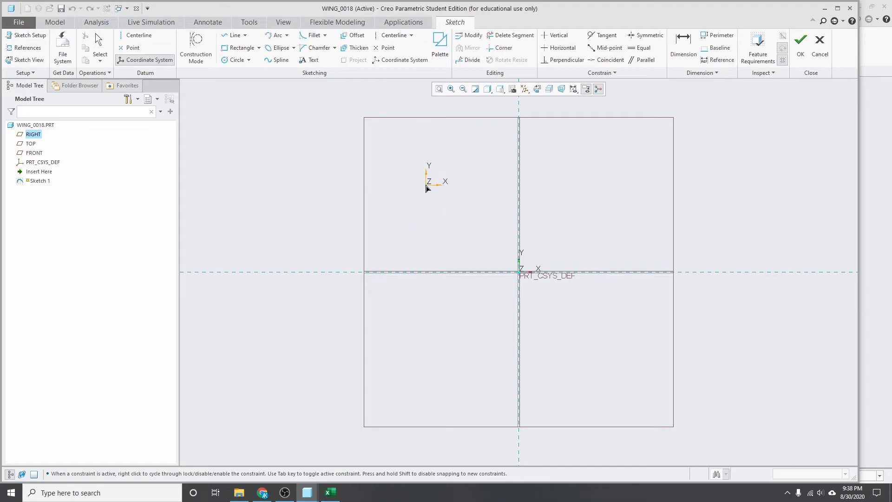
click(519, 274)
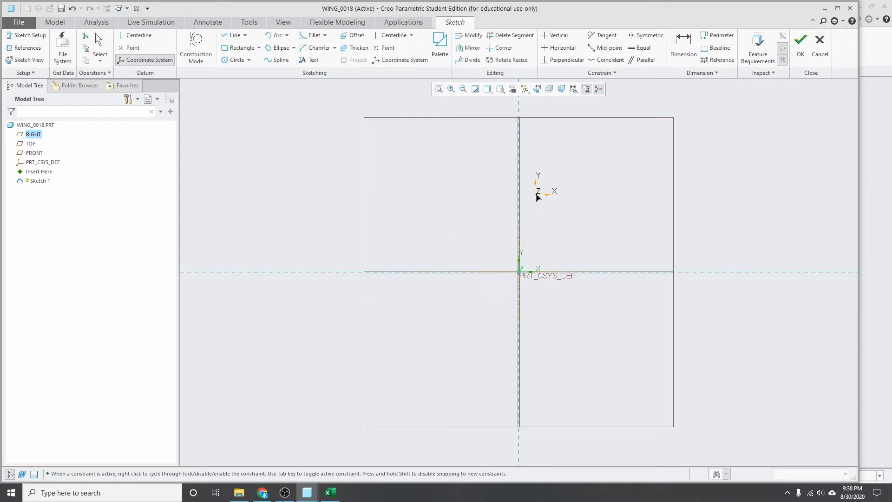
middle_click(539, 186)
click(538, 184)
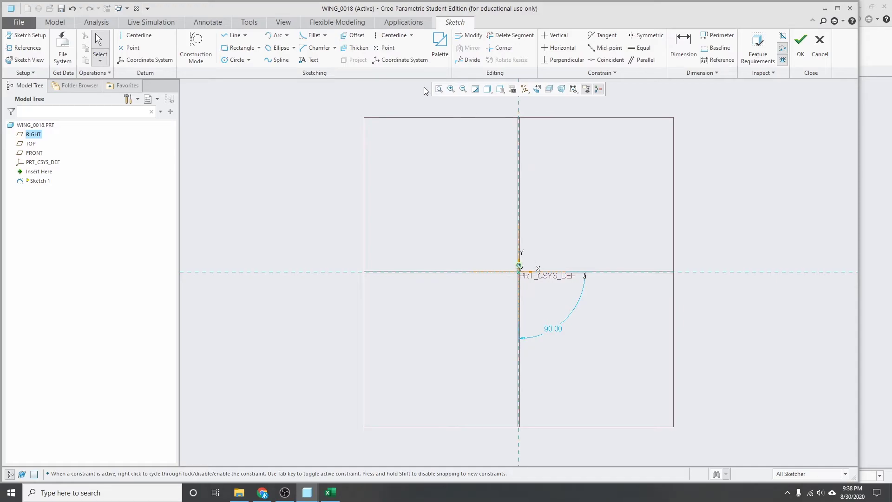
Add a sketch point on the horizontal axis and dimension it 1.00 from the origin
click(386, 49)
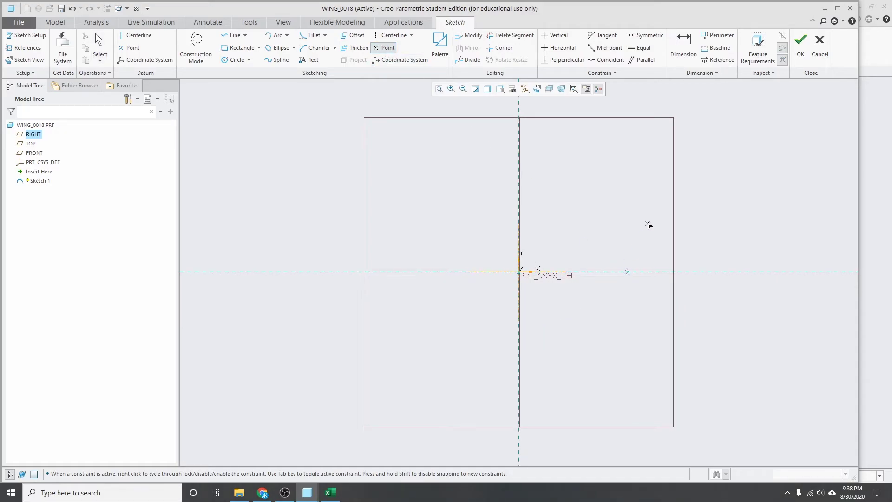
middle_click(627, 197)
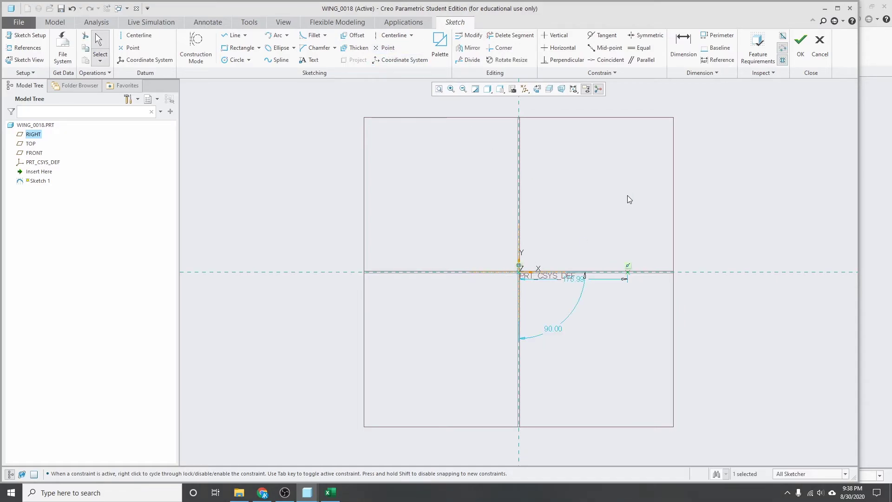
double_click(572, 279)
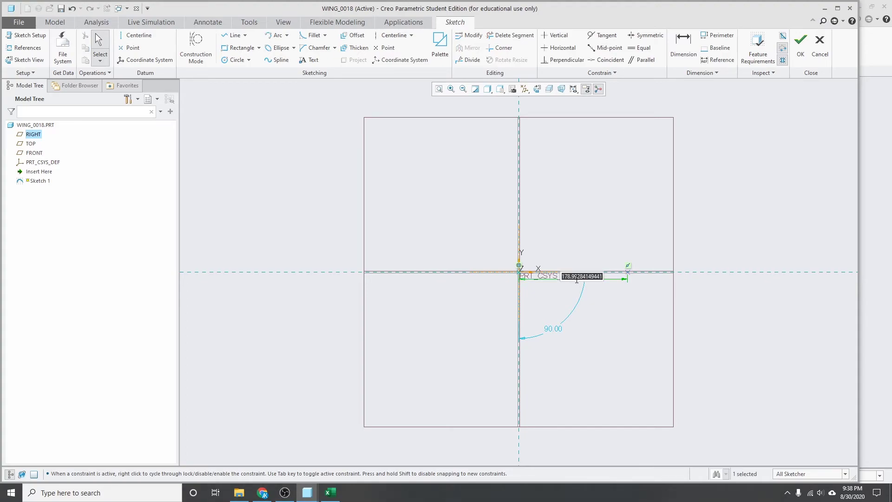
text(0)
key(Return)
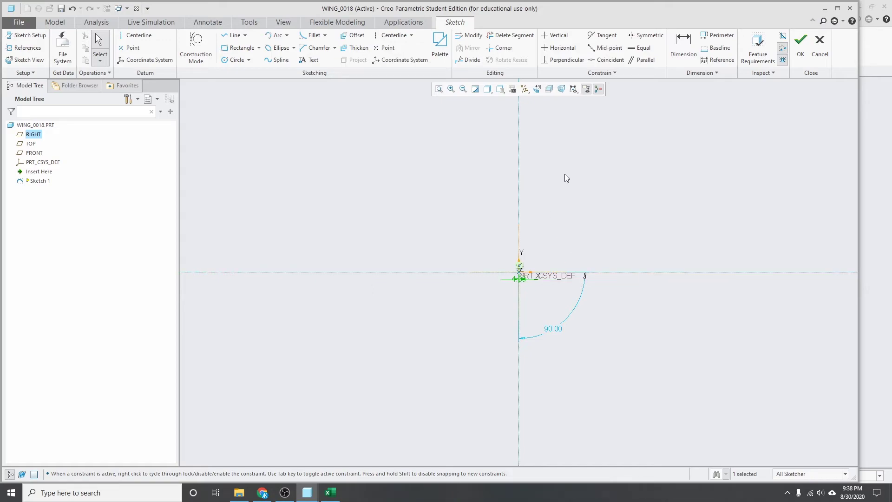
click(537, 88)
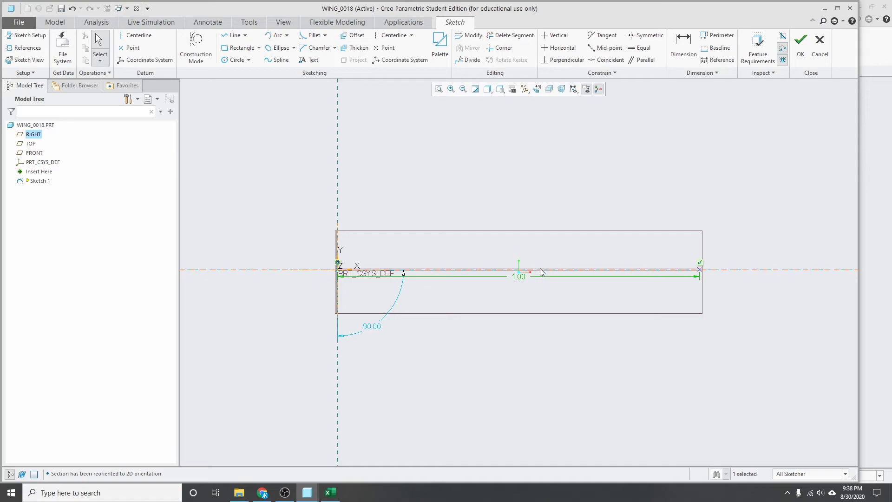
click(401, 244)
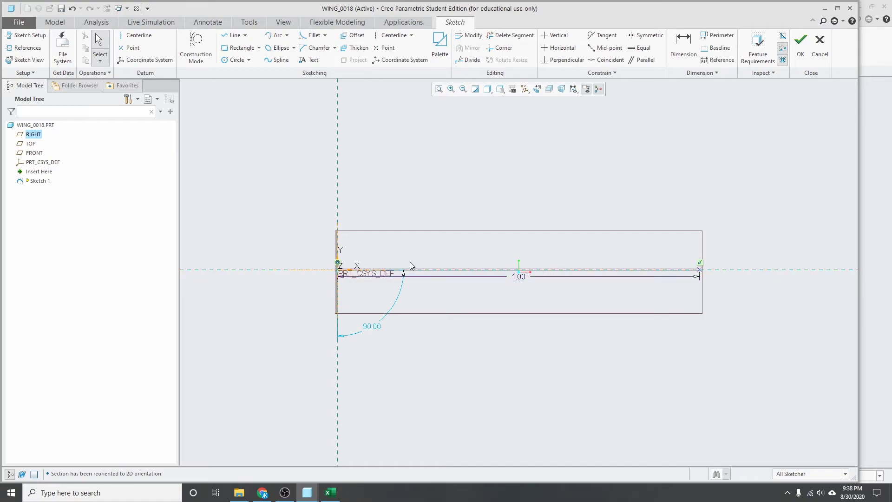
Draw the upper spline from the origin, arching above the axis, to the 1.00 point
click(274, 63)
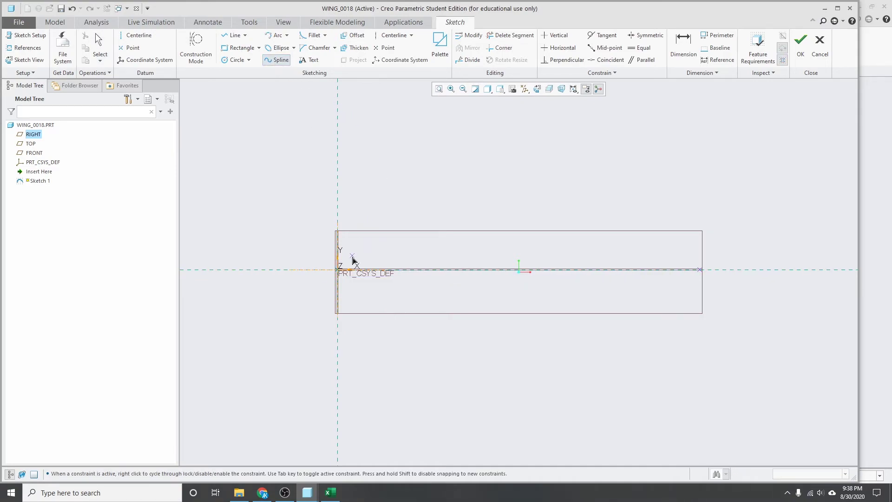
click(338, 270)
click(463, 213)
click(700, 270)
middle_click(673, 223)
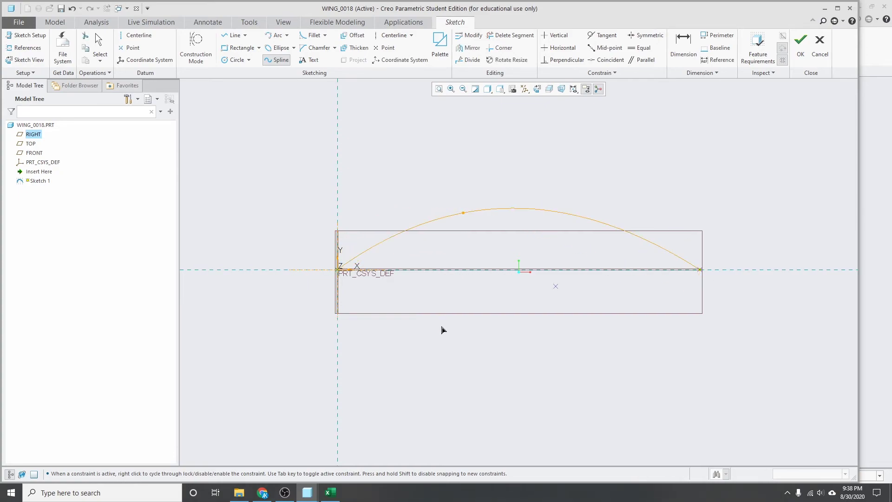
key(ctrl+z)
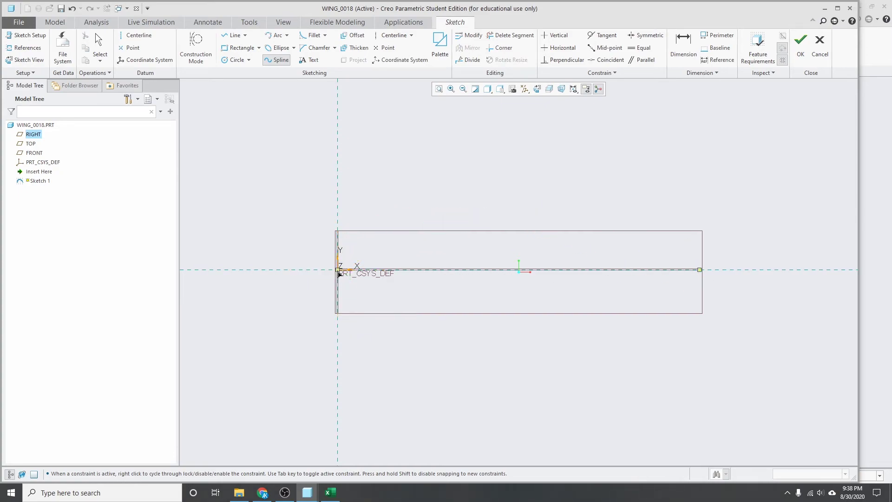
Draw the lower spline from the origin, dipping below the axis, to the 1.00 point
click(338, 269)
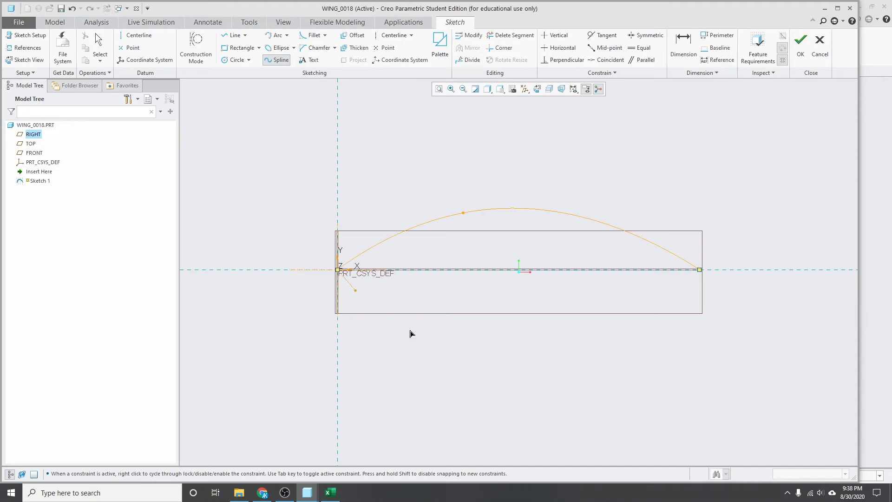
click(504, 349)
click(700, 270)
middle_click(719, 234)
middle_click(717, 235)
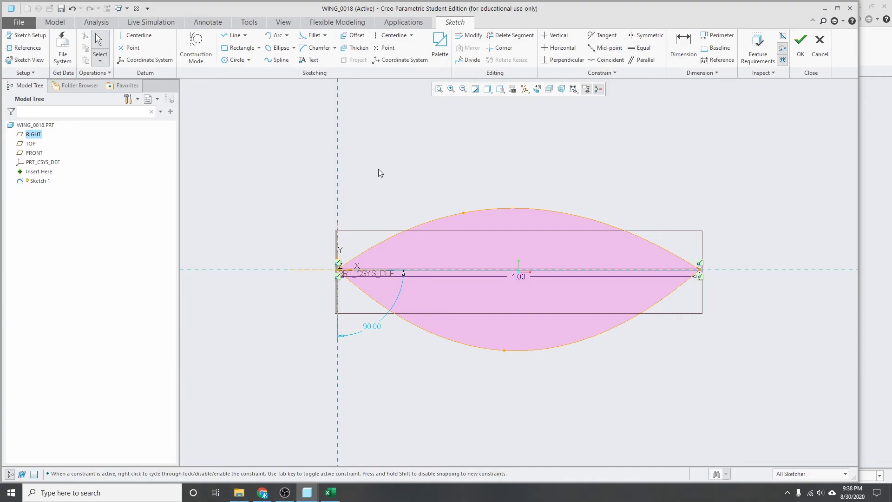
Replace the upper spline's points with NACA0018_2_Top.pts, using its start point as local CSYS
click(428, 223)
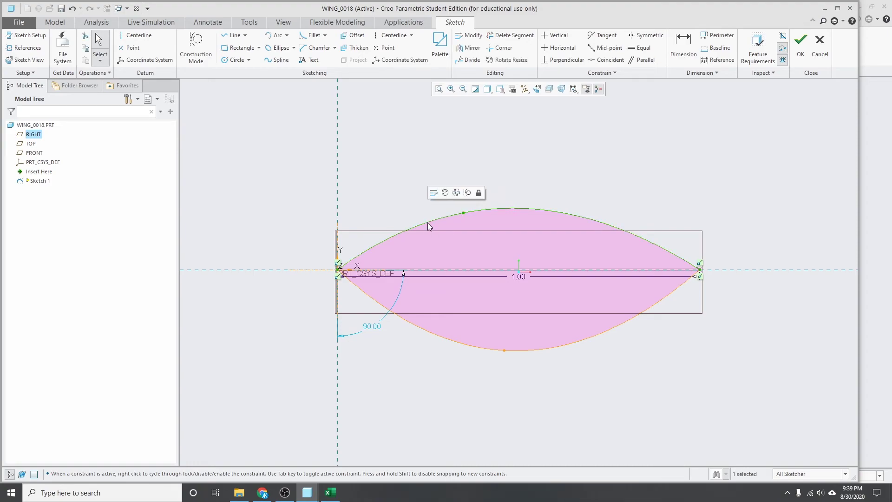
click(433, 193)
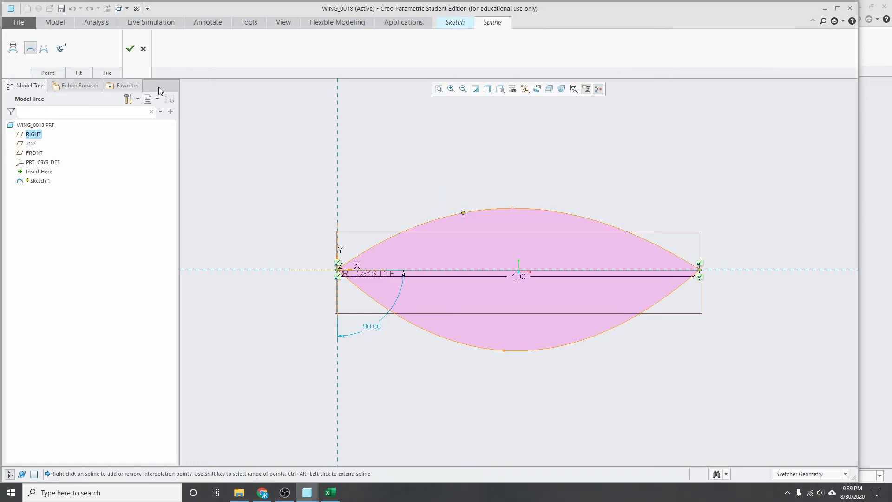
click(110, 72)
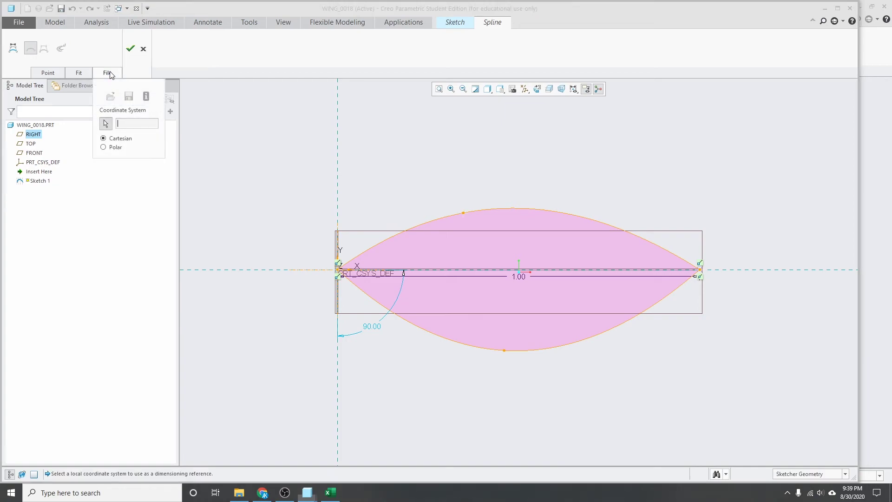
click(339, 268)
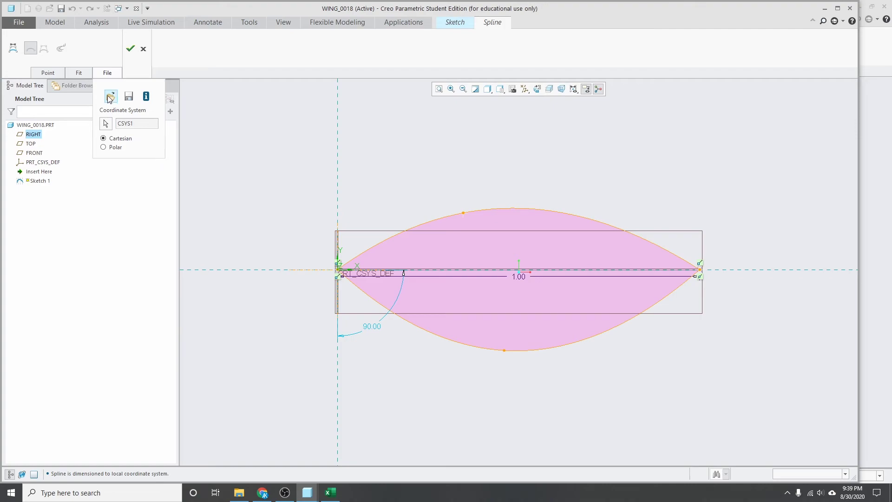
click(110, 97)
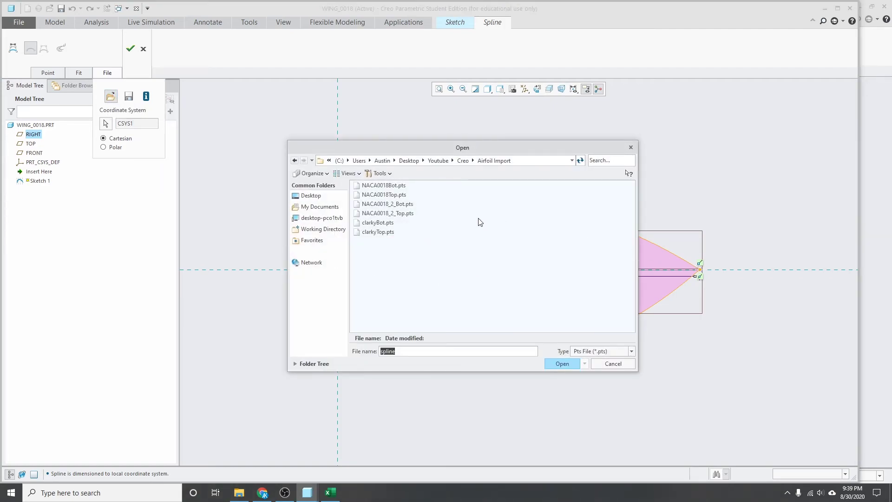
double_click(398, 214)
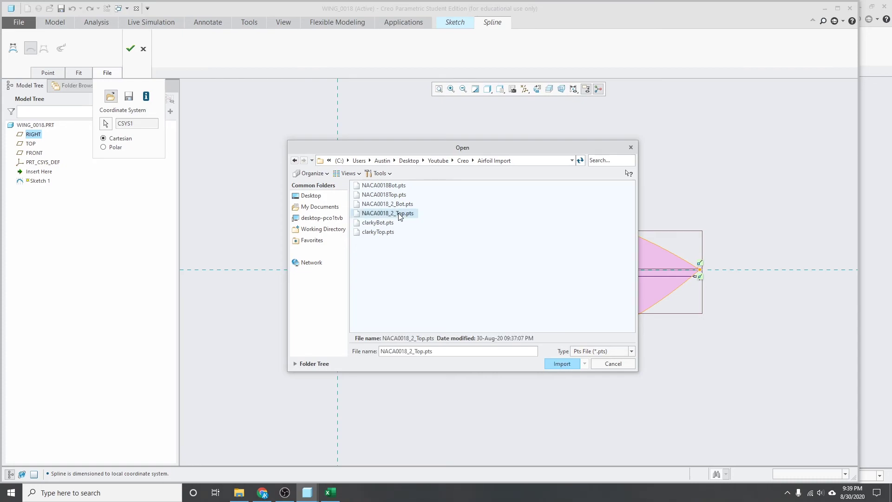
click(491, 264)
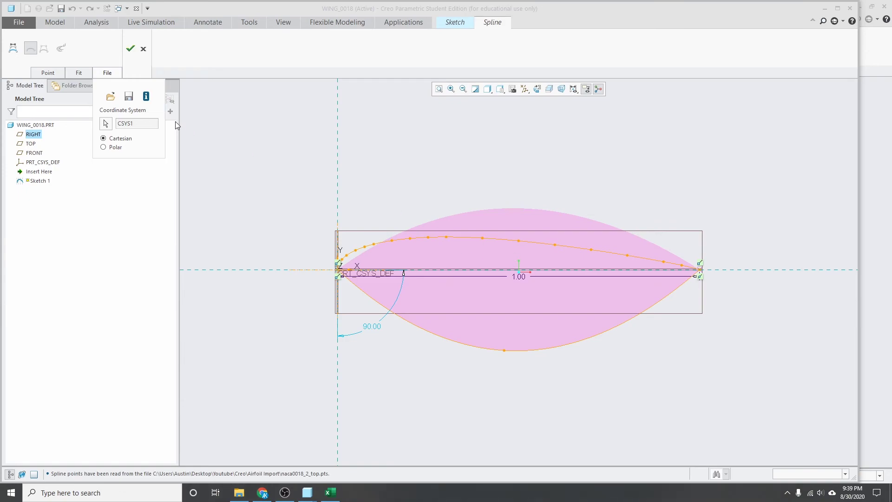
click(130, 48)
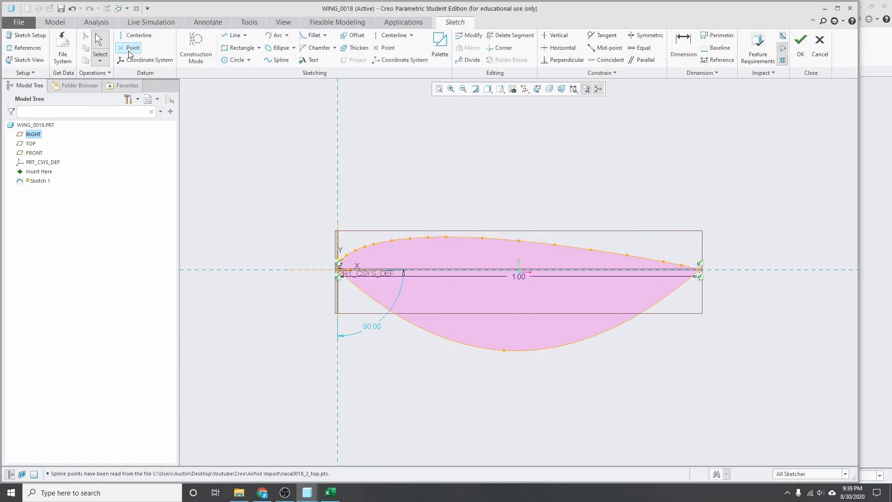
Replace the lower spline's points with NACA0018_2_Bot.pts, using its start point as local CSYS
click(422, 327)
click(427, 297)
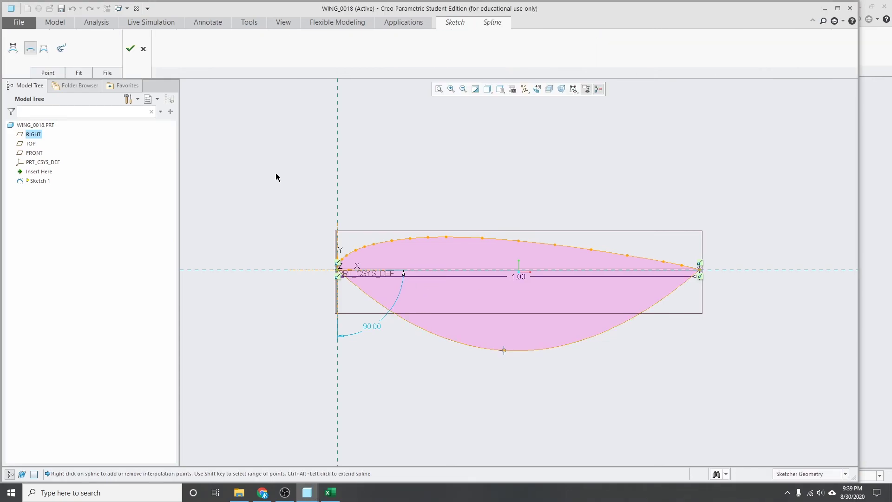
click(107, 72)
click(341, 269)
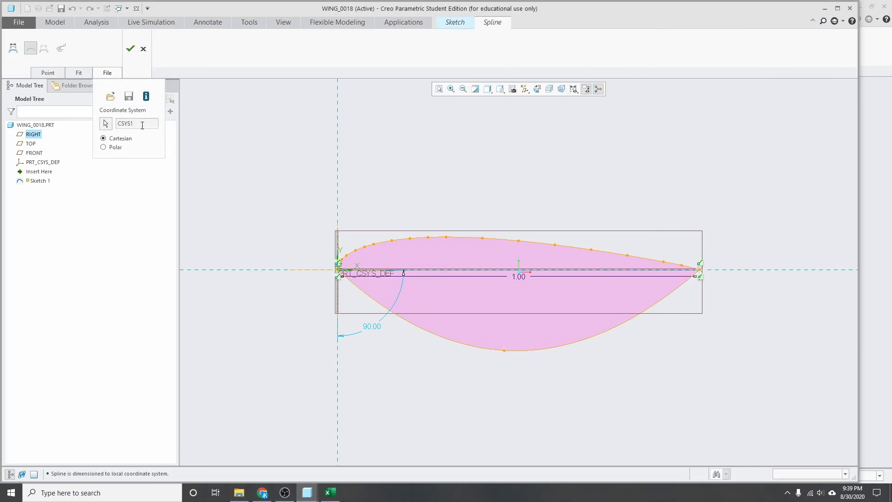
double_click(392, 205)
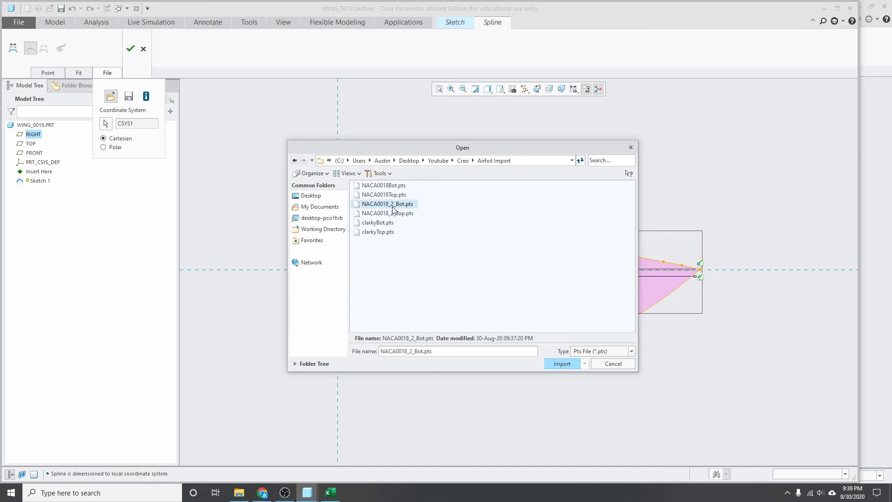
click(492, 263)
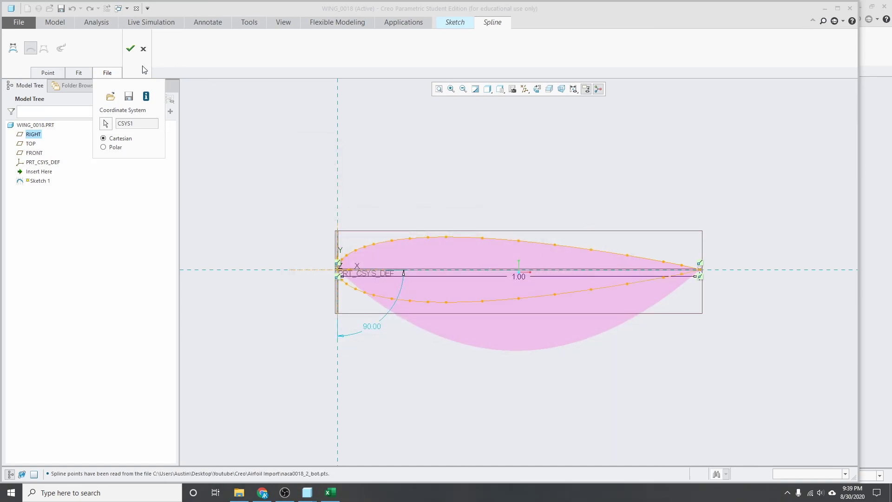
click(131, 52)
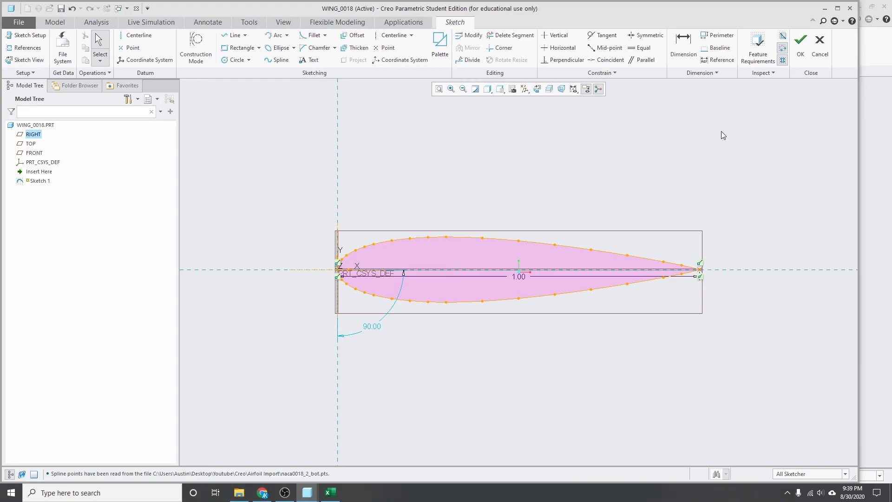
Accept the airfoil sketch and extrude it symmetrically to an 8.00 depth as Extrude 1
click(800, 45)
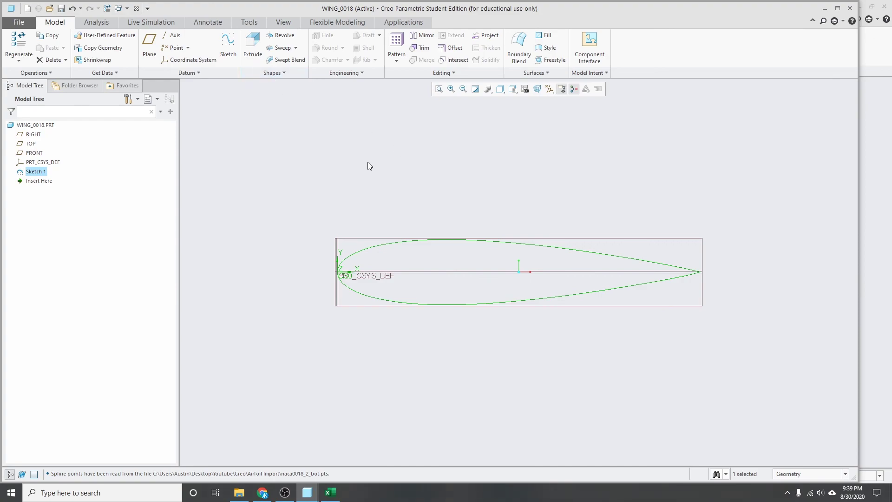
click(252, 44)
key(ctrl+d)
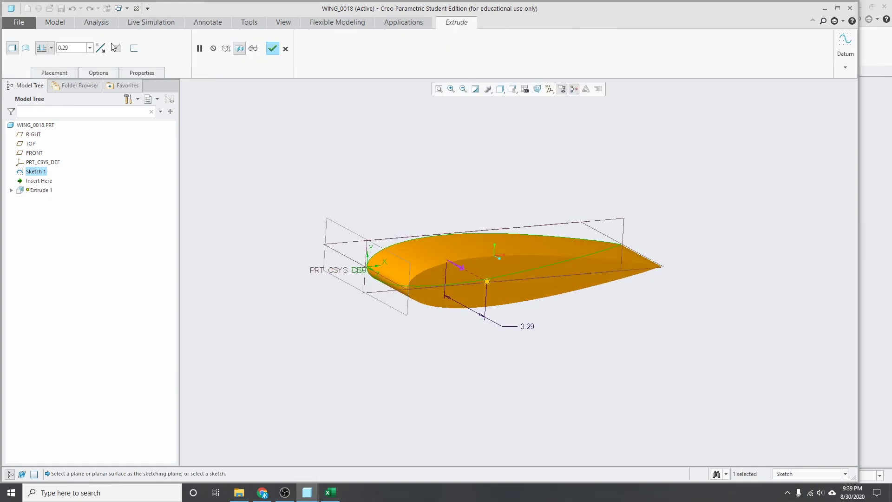
click(51, 48)
click(42, 75)
double_click(68, 47)
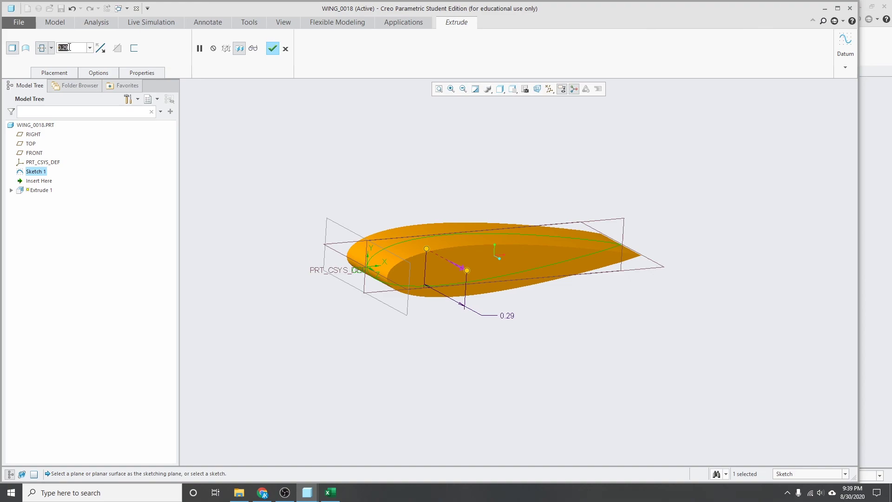
text(8)
key(Return)
scroll(367, 194, up, 3)
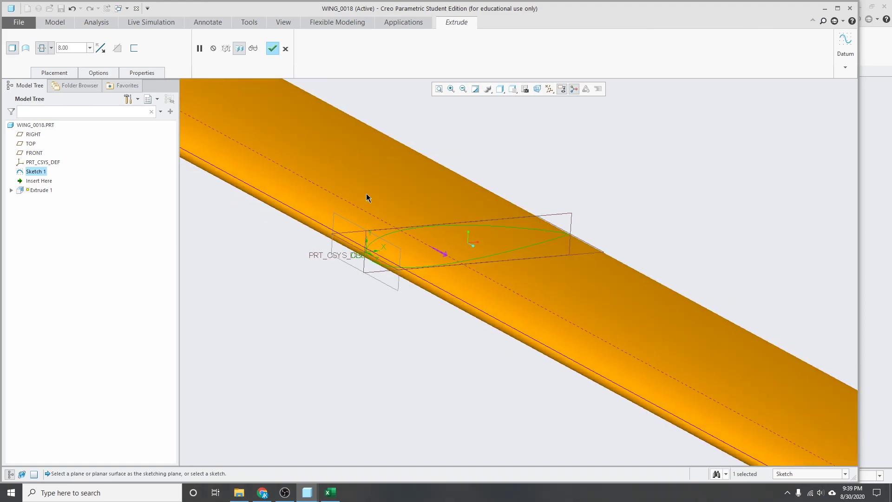
key(ctrl+d)
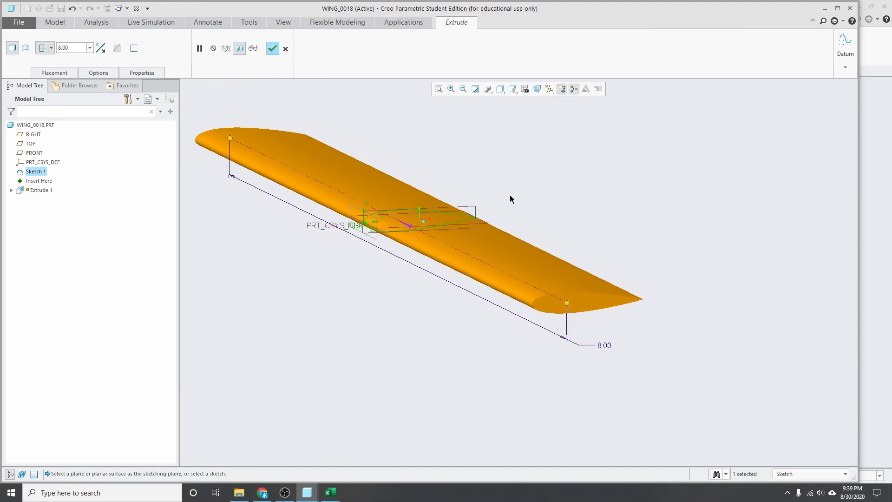
middle_click(509, 218)
scroll(491, 216, down, 3)
shift+middle_drag(459, 188, 549, 212)
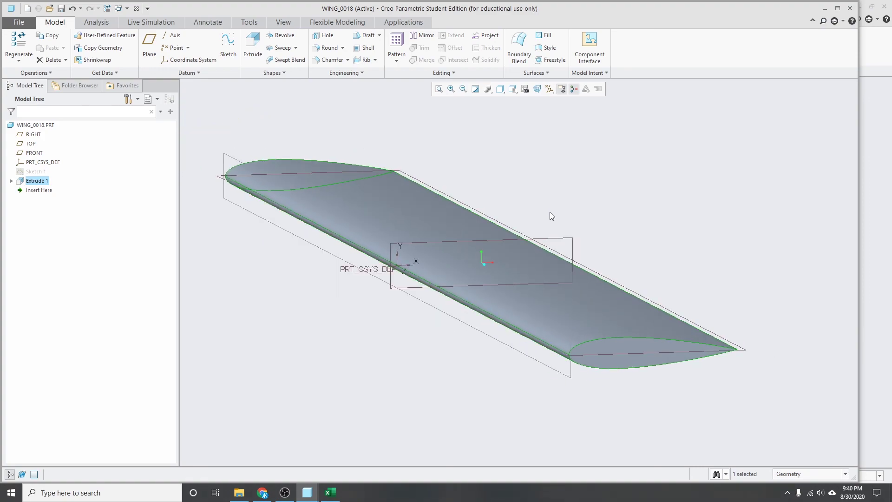